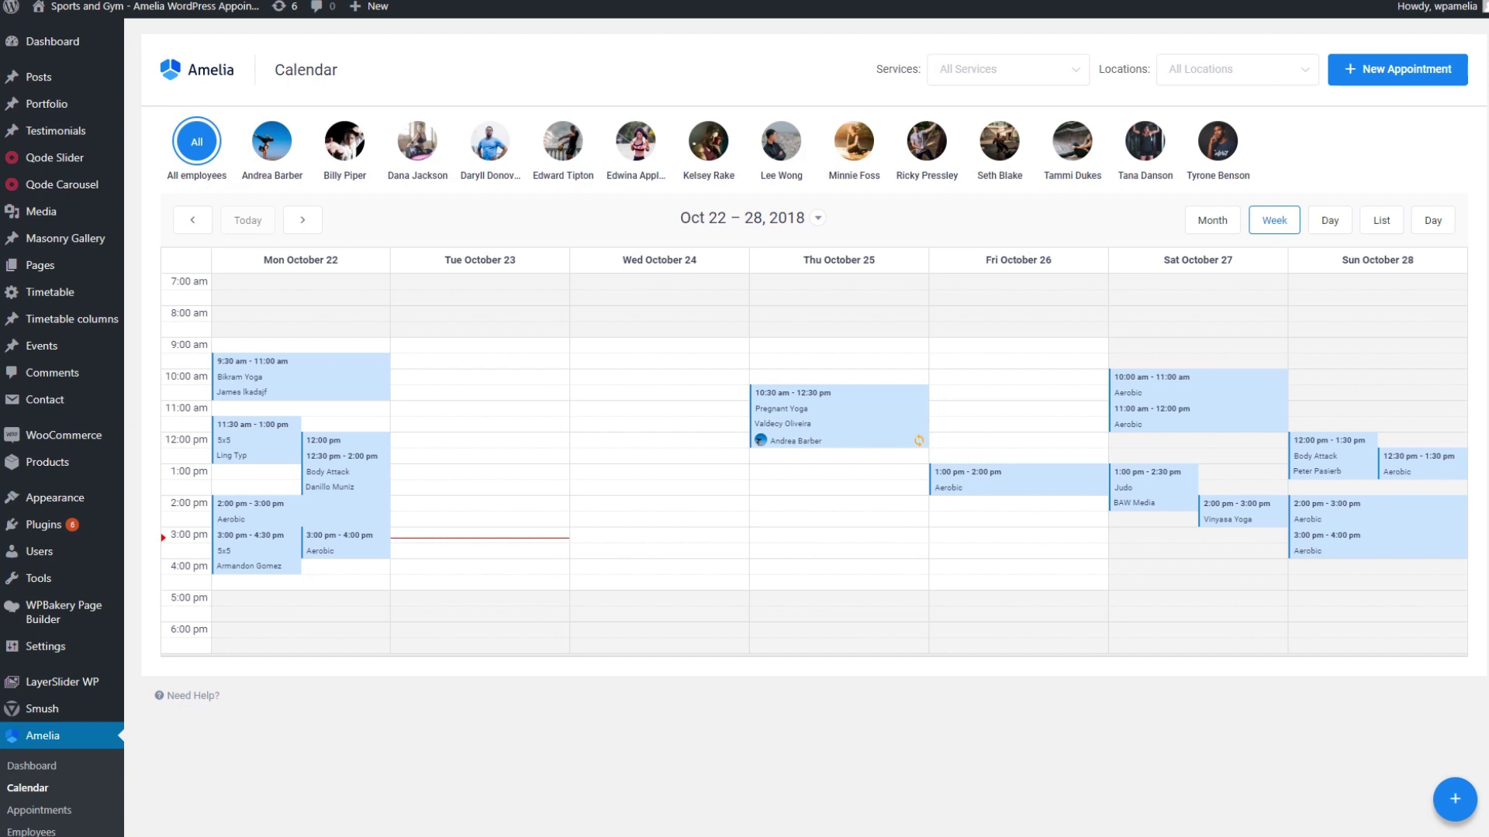
# View the details of the Thursday Pregnant Yoga, Friday Aerobic and Monday Body Attack appointments in the calendar.
pyautogui.click(848, 423)
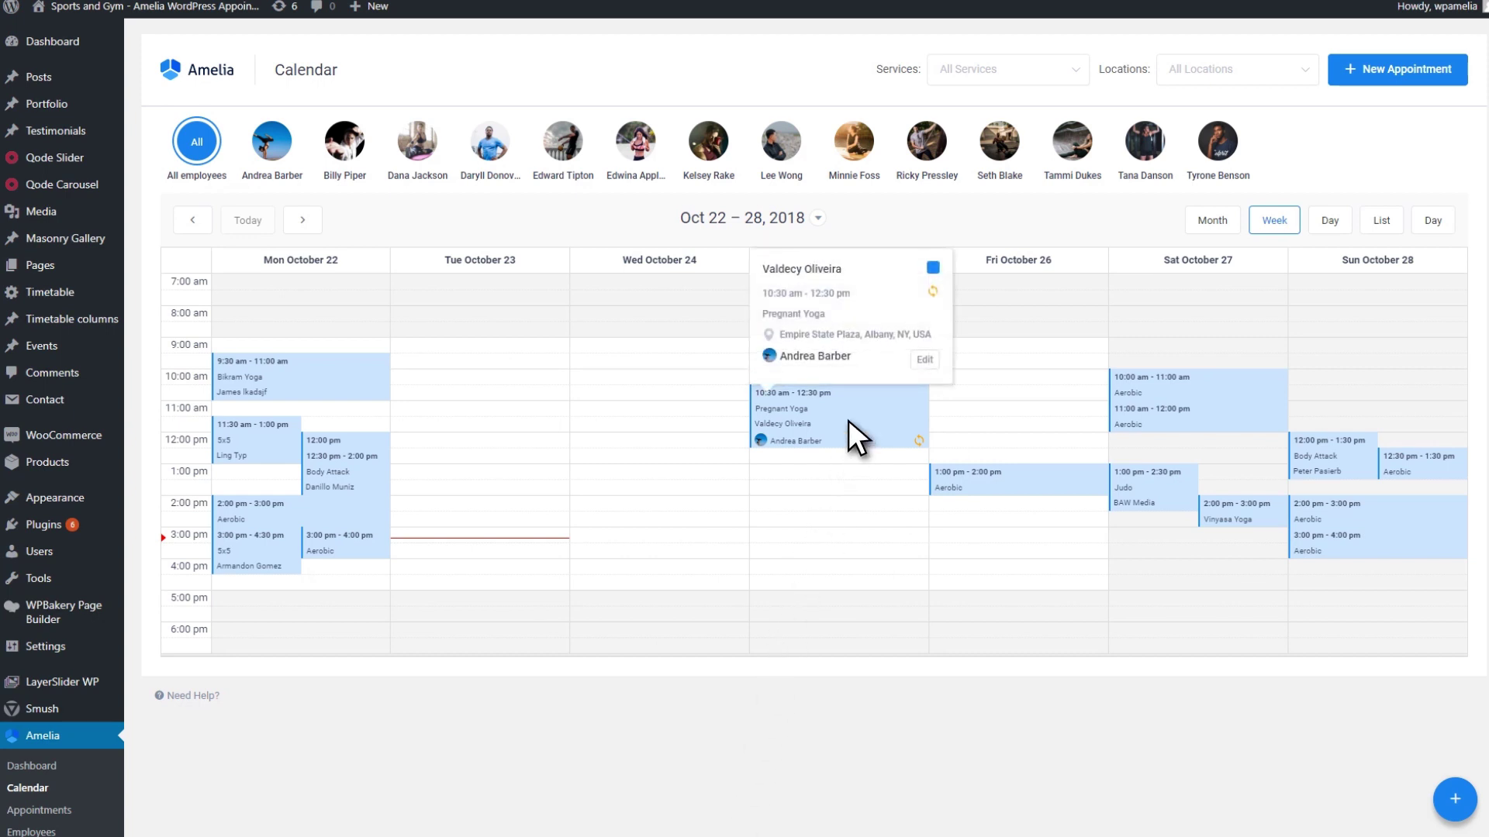
pyautogui.click(878, 427)
pyautogui.click(1051, 486)
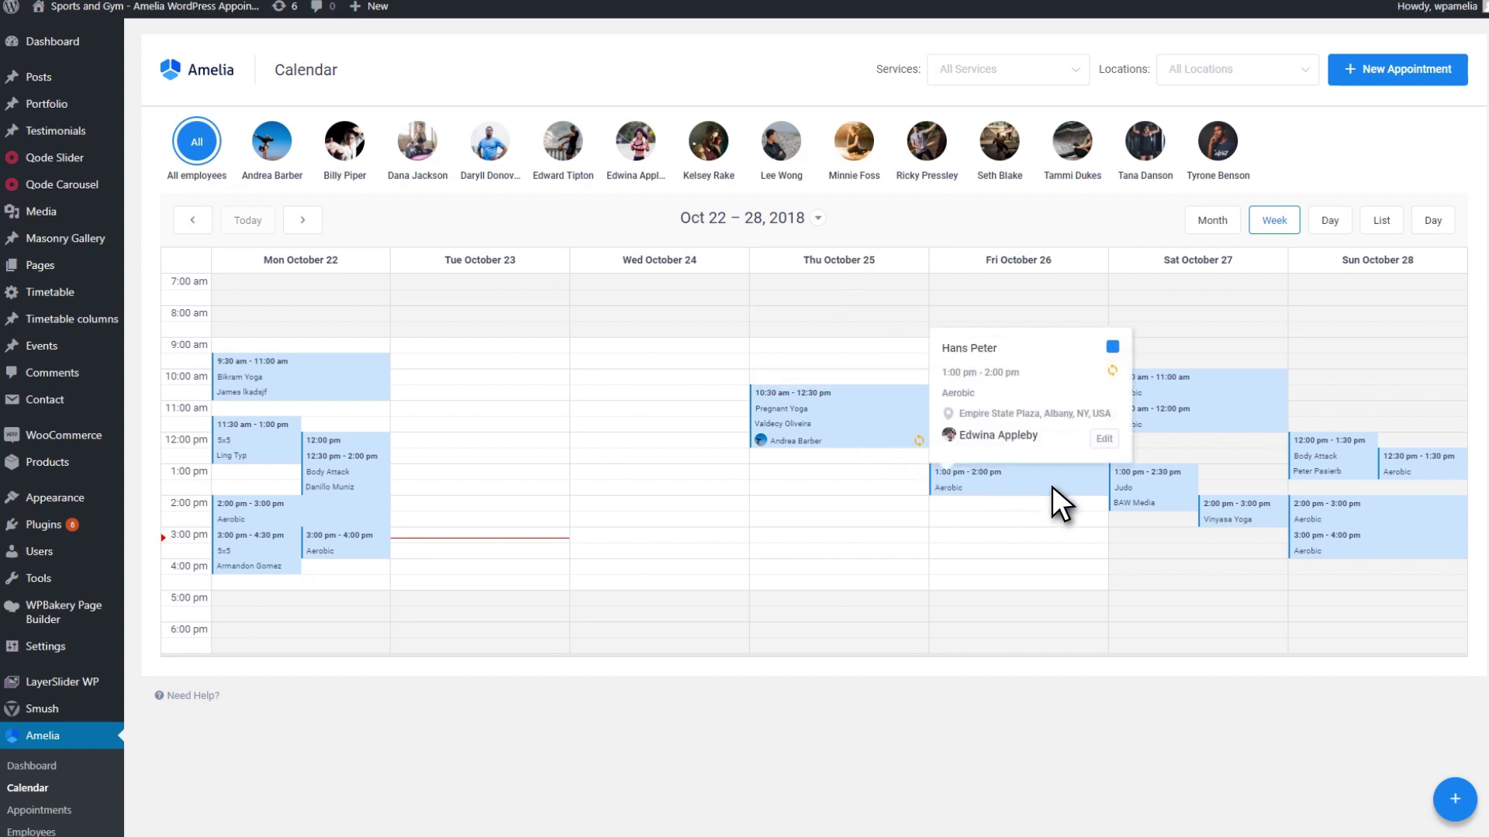
pyautogui.click(1045, 487)
pyautogui.click(372, 469)
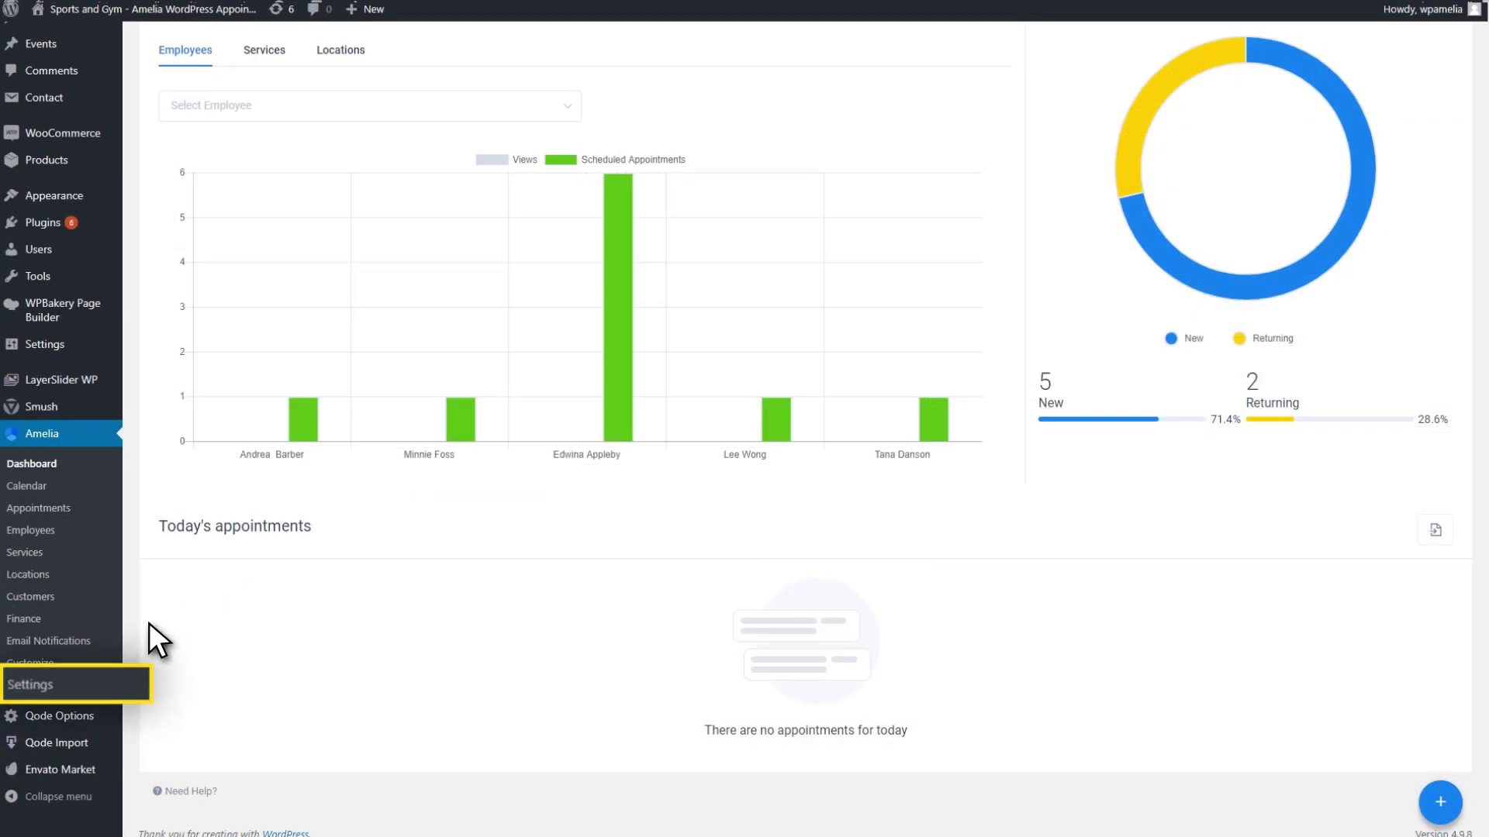
# Open the Google Calendar settings of the Amelia plugin.
pyautogui.click(78, 692)
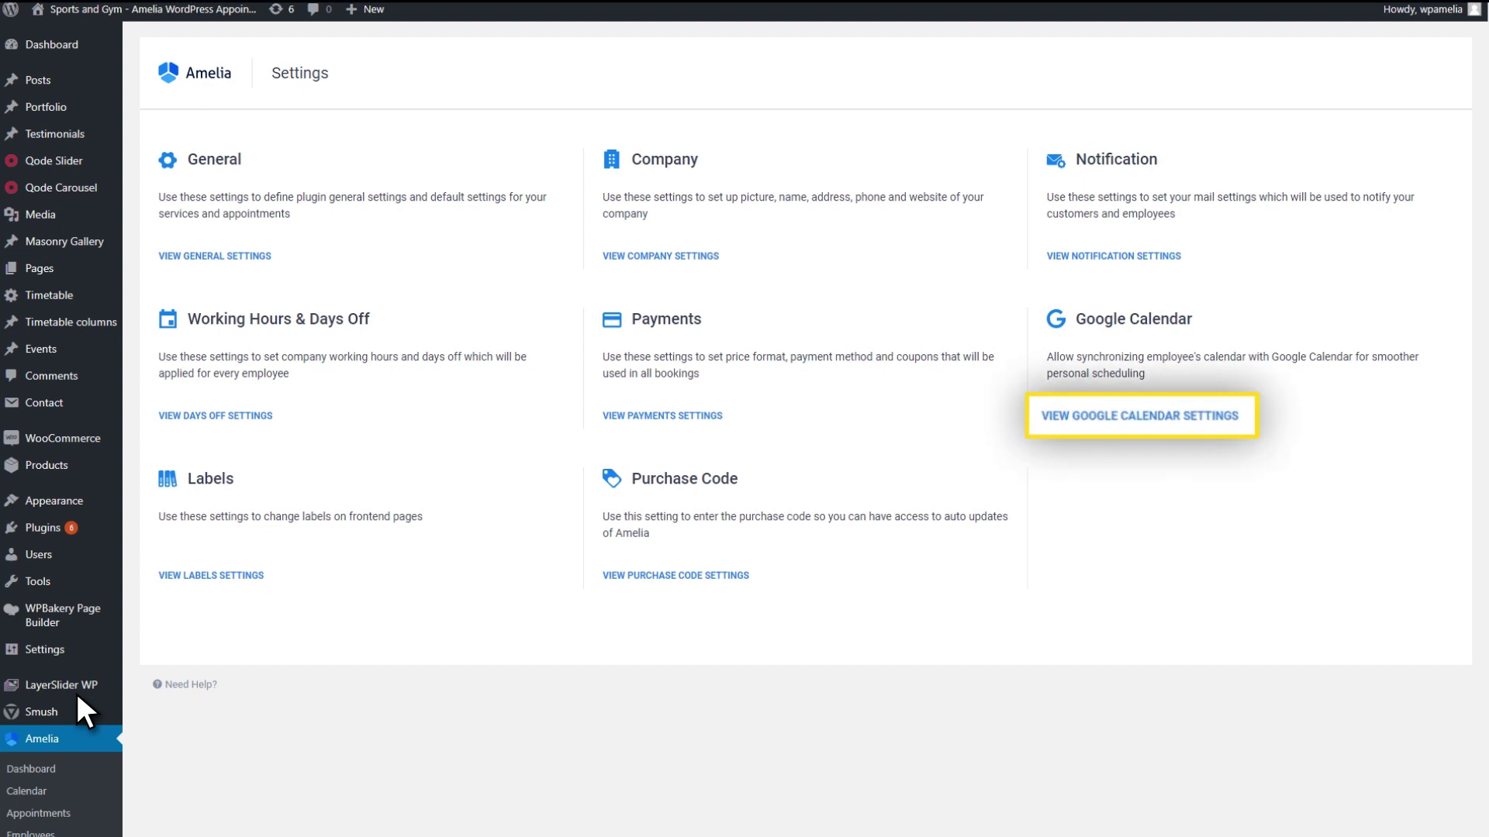
pyautogui.click(1226, 420)
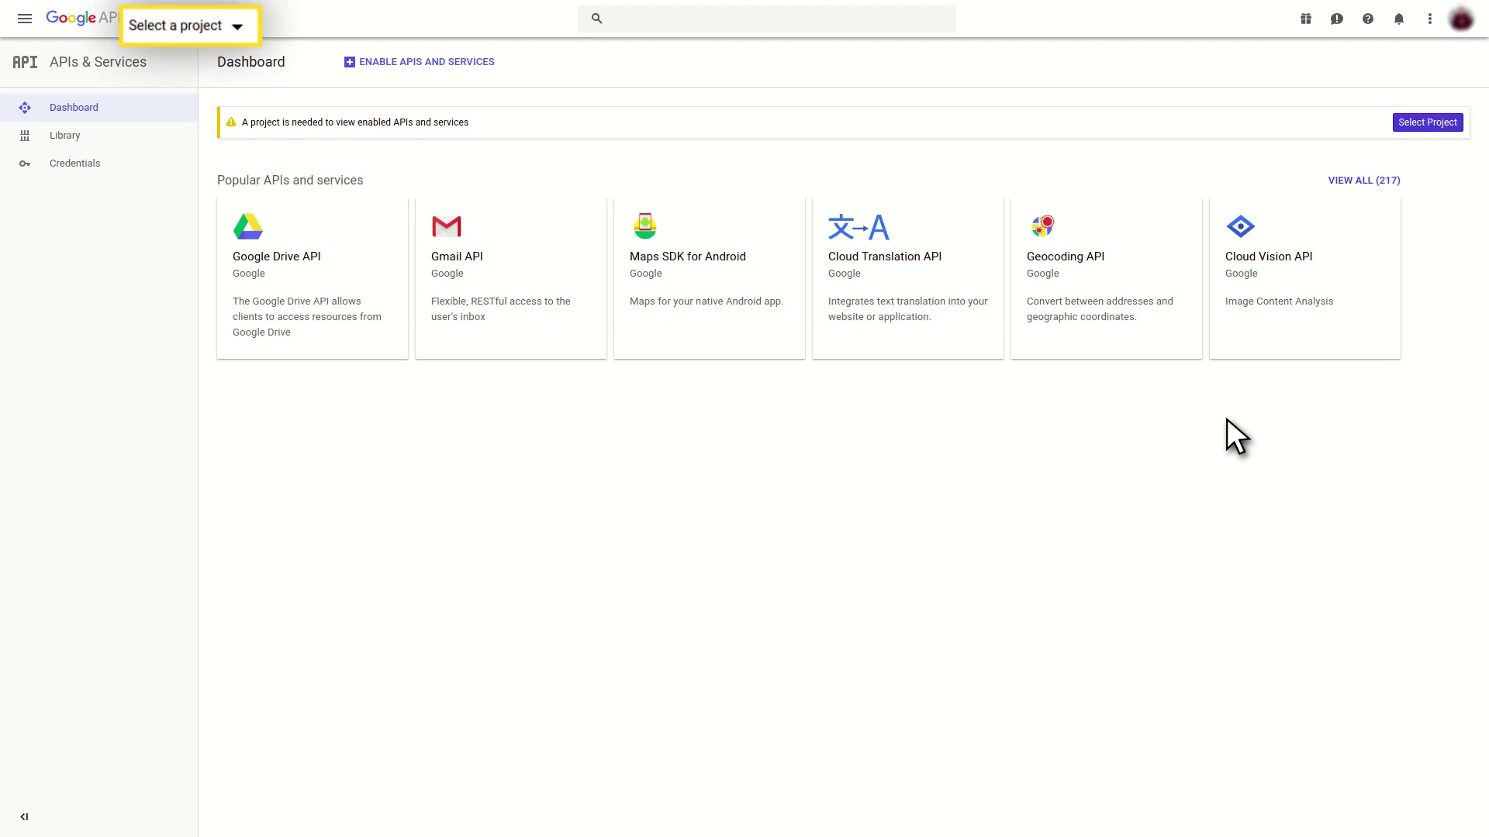
# In the Google APIs console, create a new project named Amelia and select it as the active project.
pyautogui.click(240, 27)
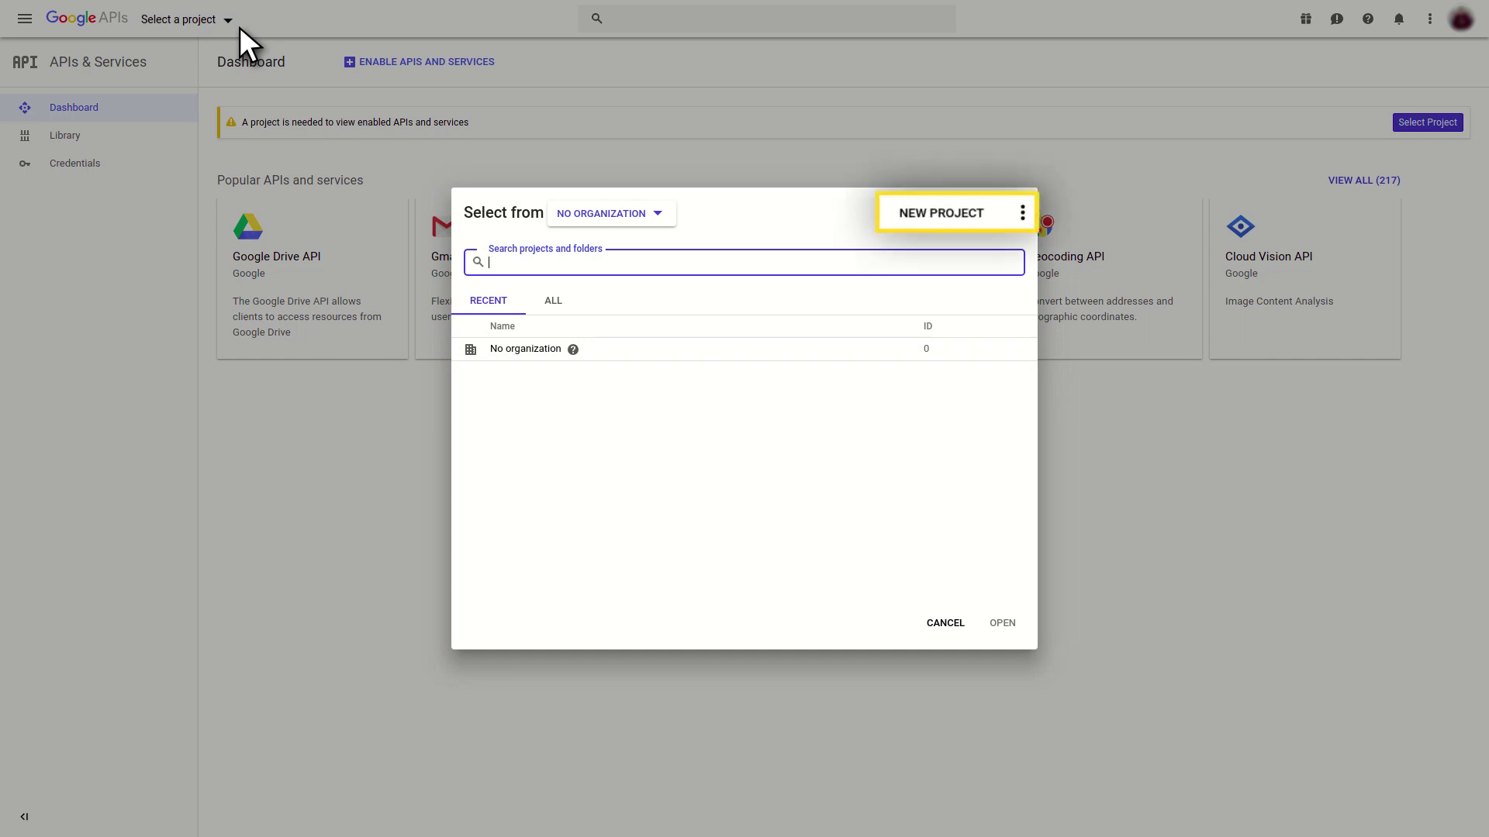
pyautogui.click(961, 214)
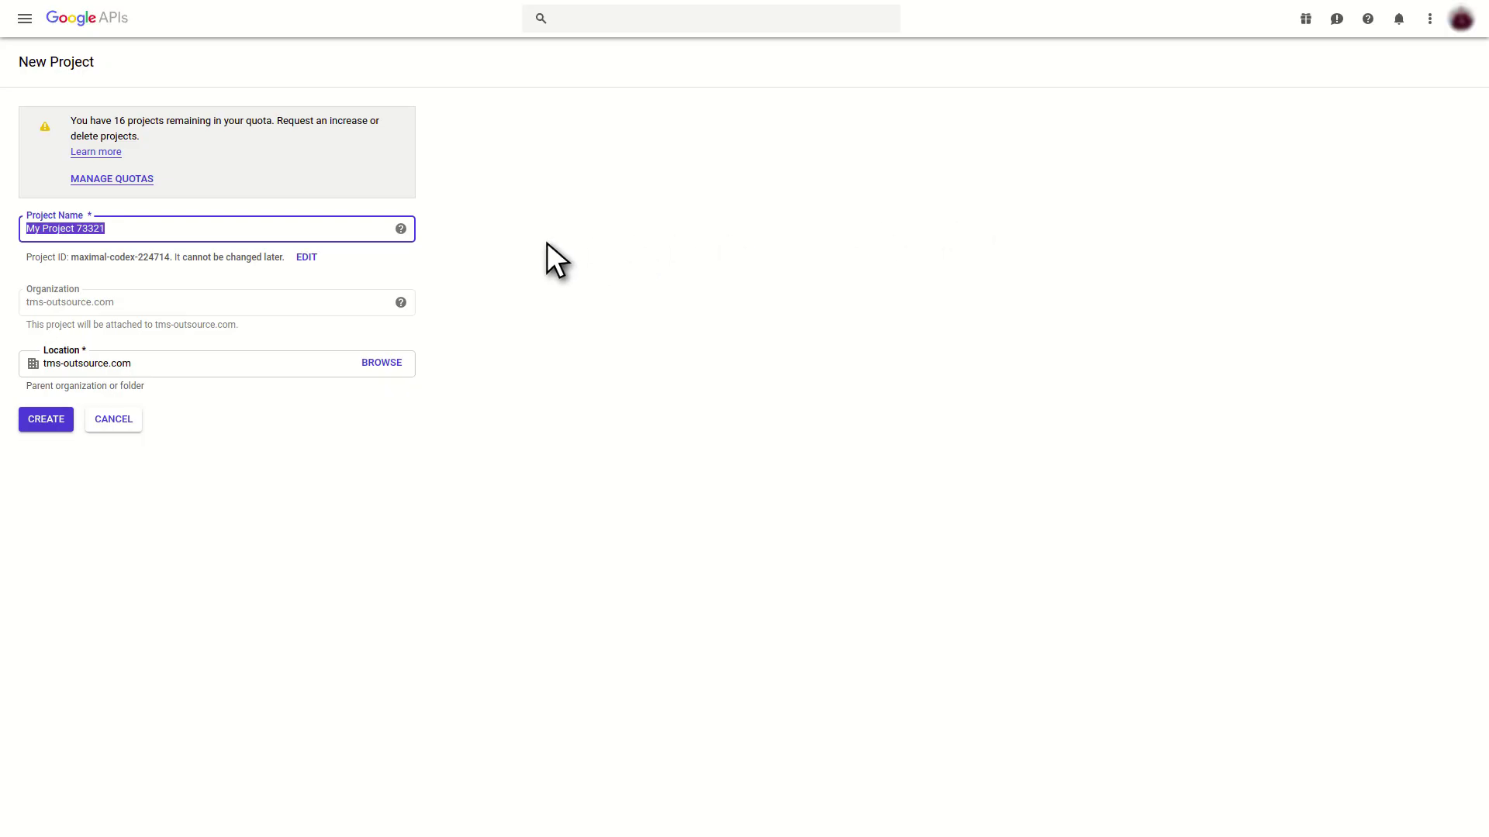
pyautogui.write('Amelia')
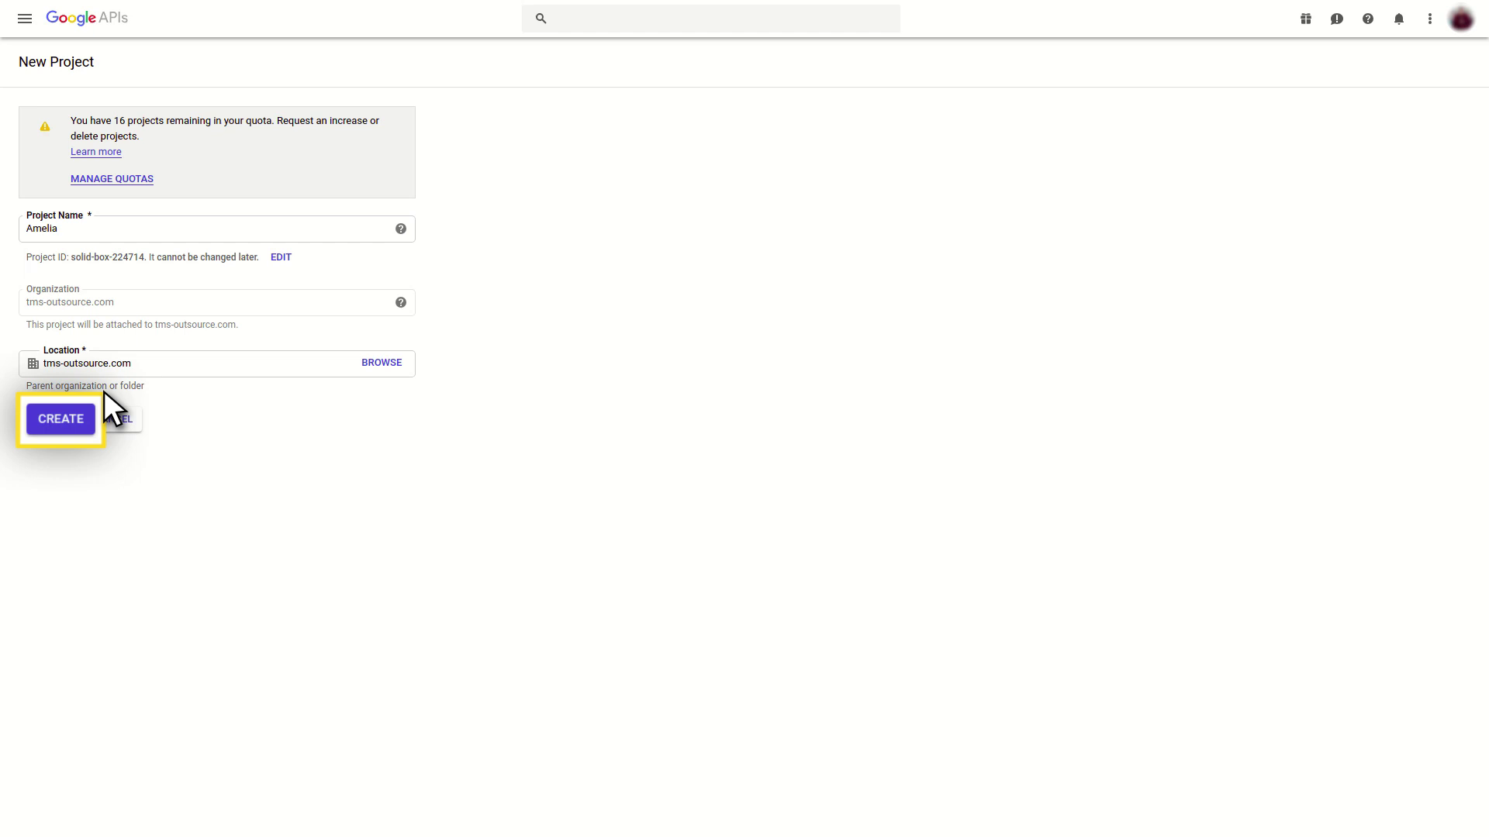
pyautogui.click(64, 423)
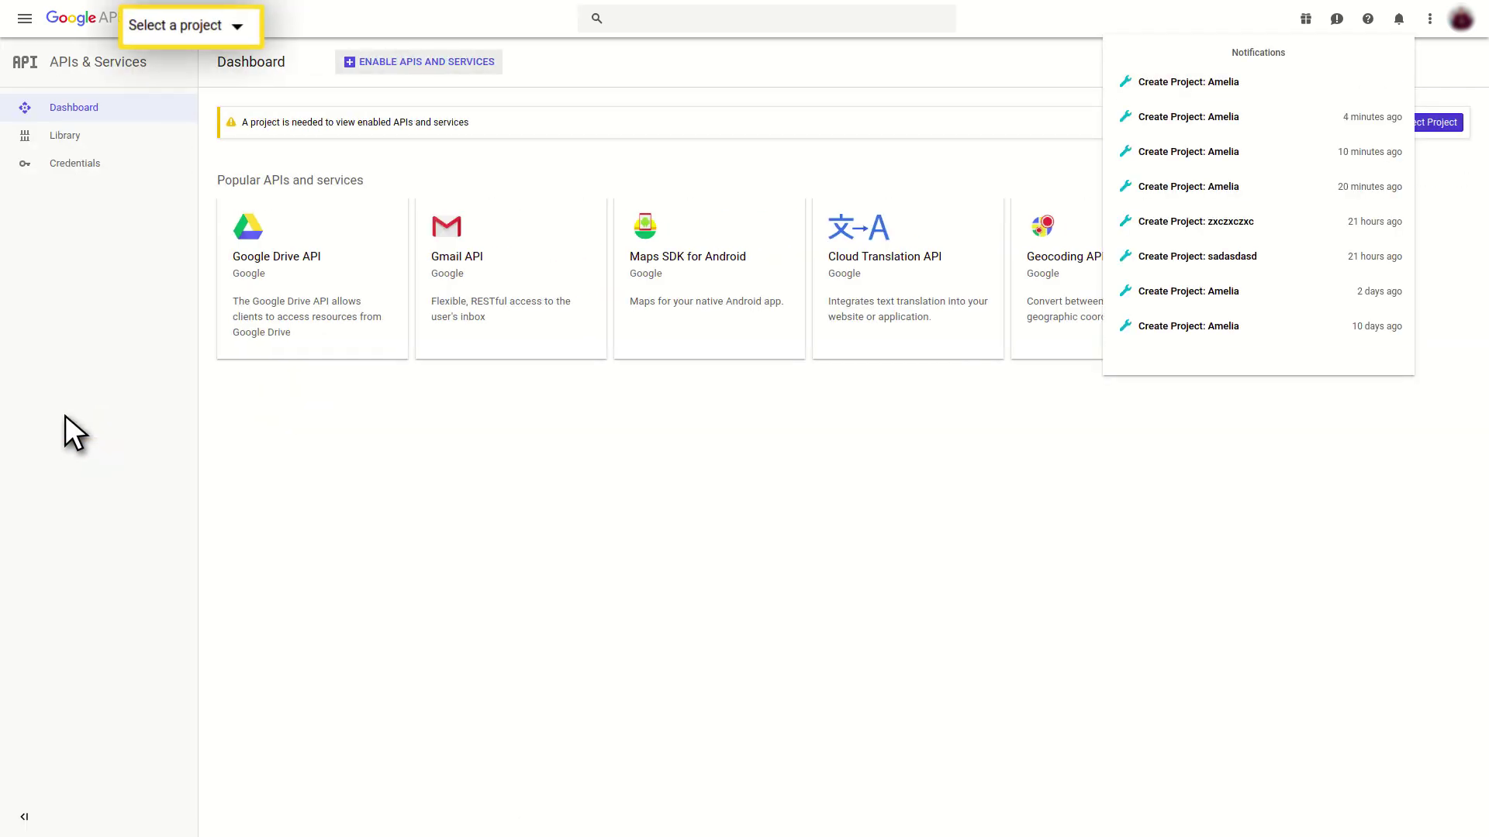
pyautogui.click(239, 33)
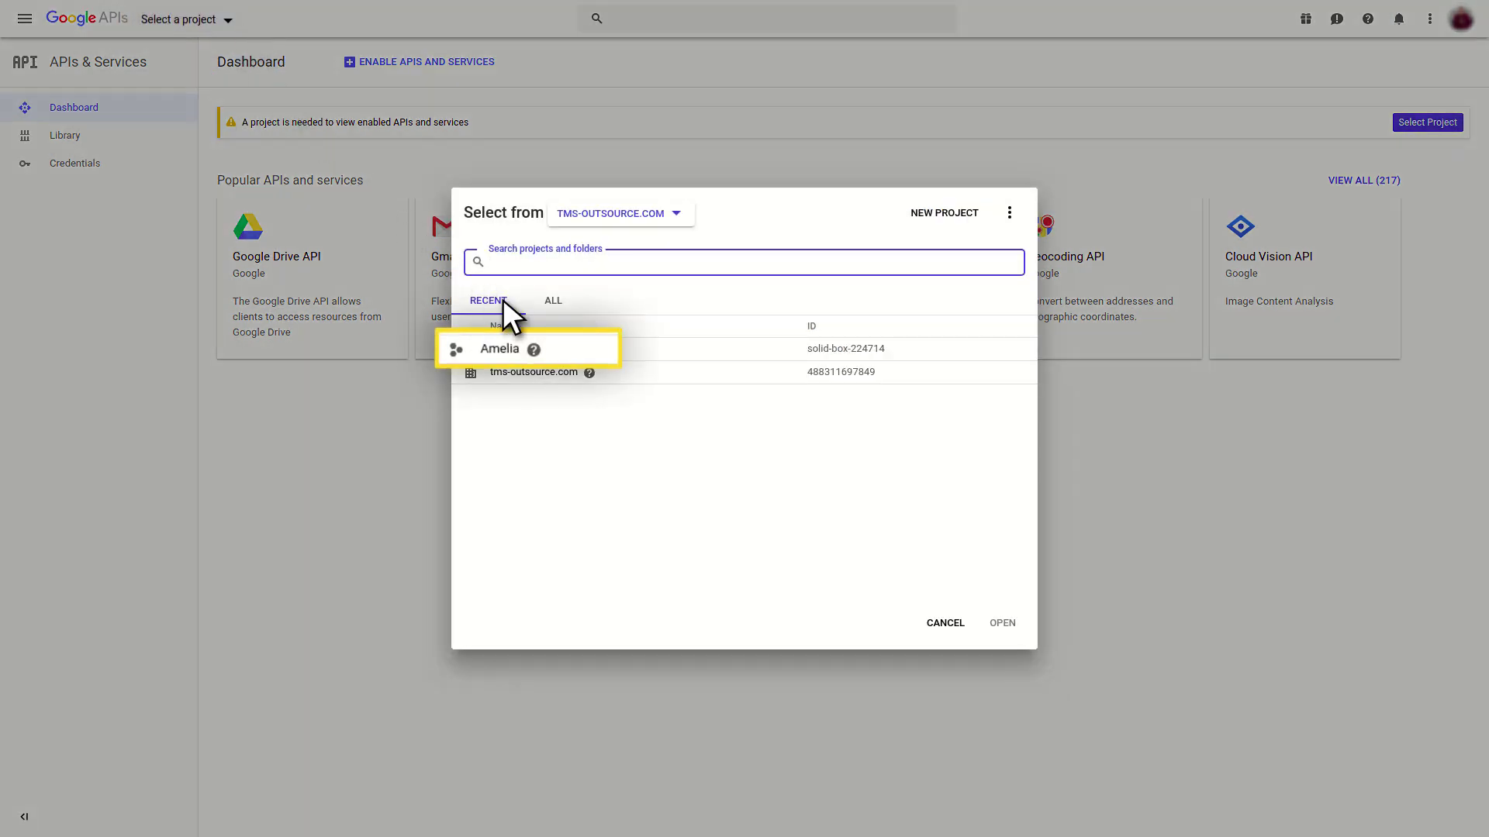
pyautogui.click(575, 349)
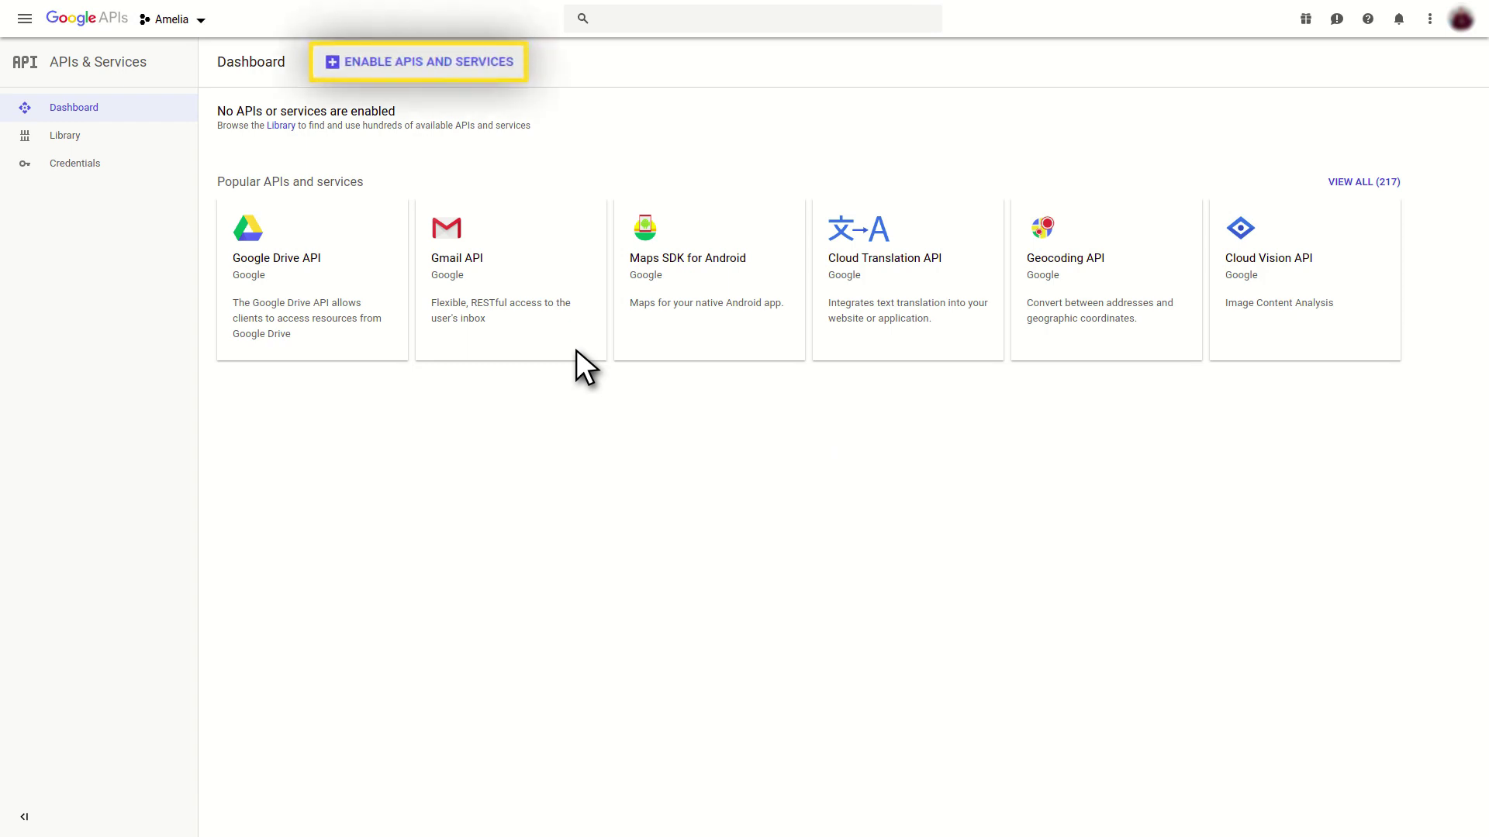
# Find the Google Calendar API in the API library by searching for "google calendar" and enable it for the project.
pyautogui.click(497, 62)
pyautogui.click(499, 178)
pyautogui.write('google calendar')
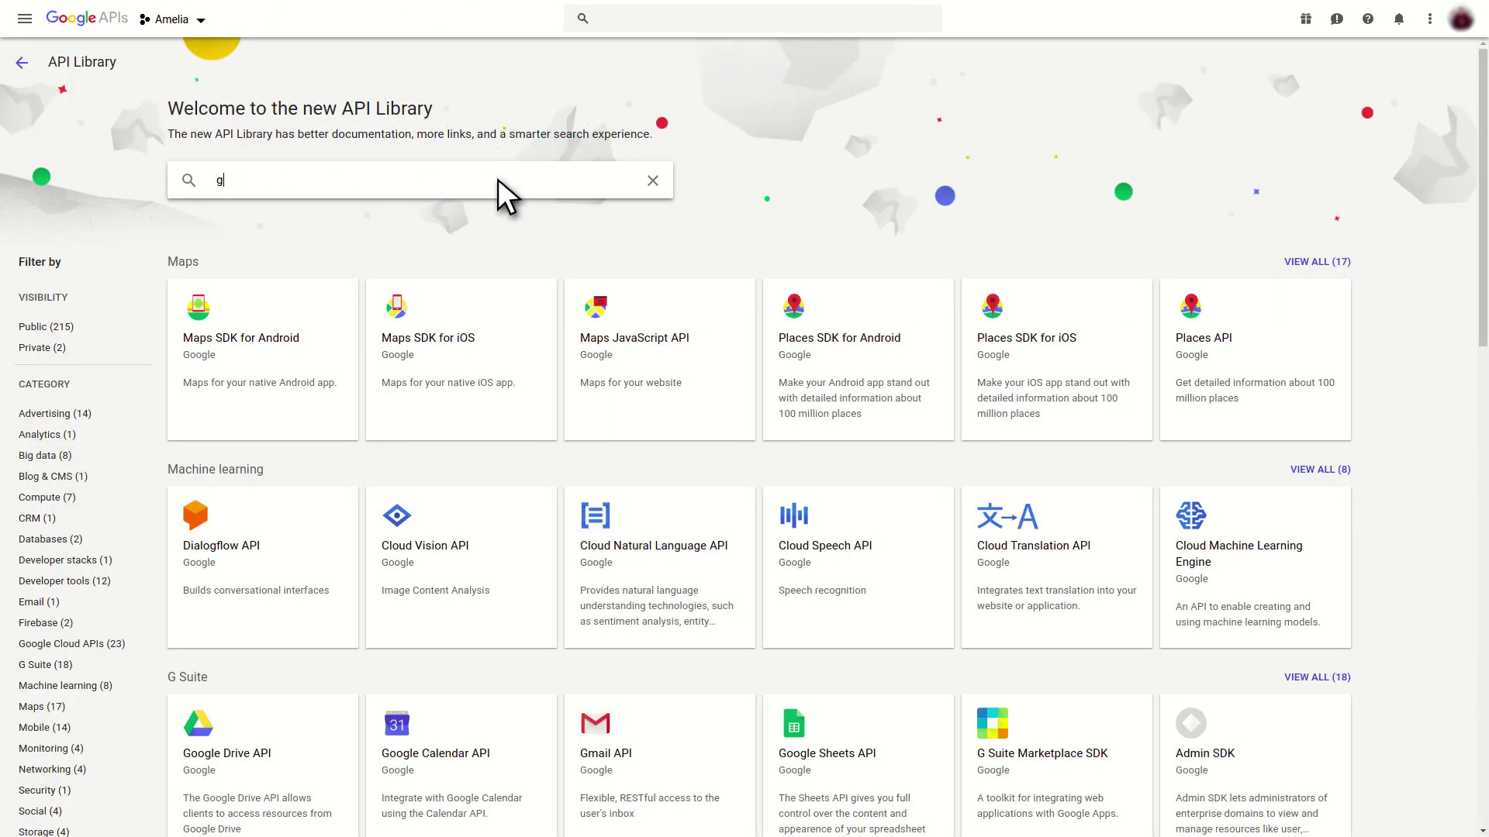
pyautogui.press('Return')
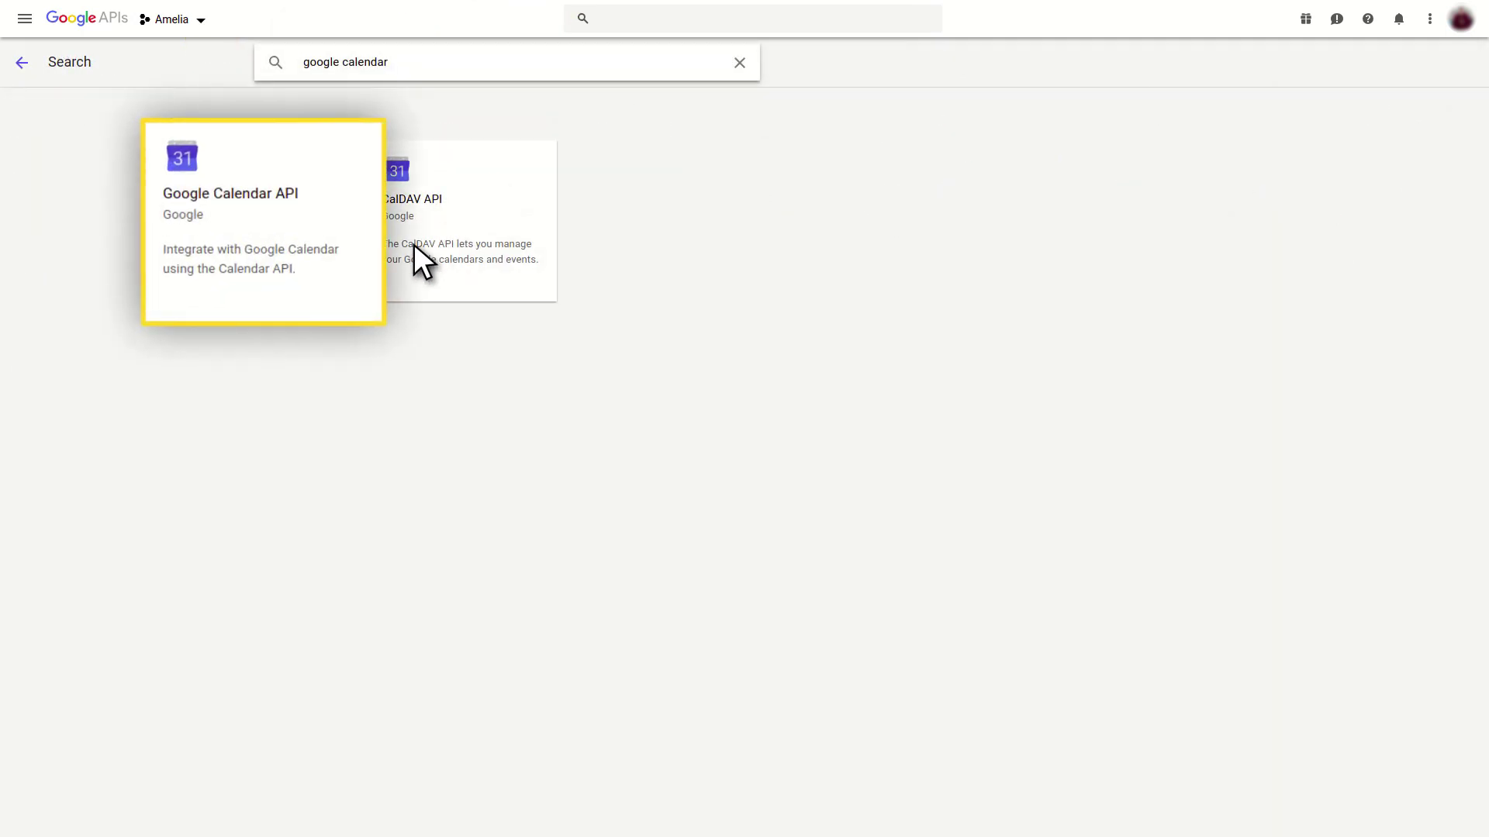
pyautogui.click(354, 283)
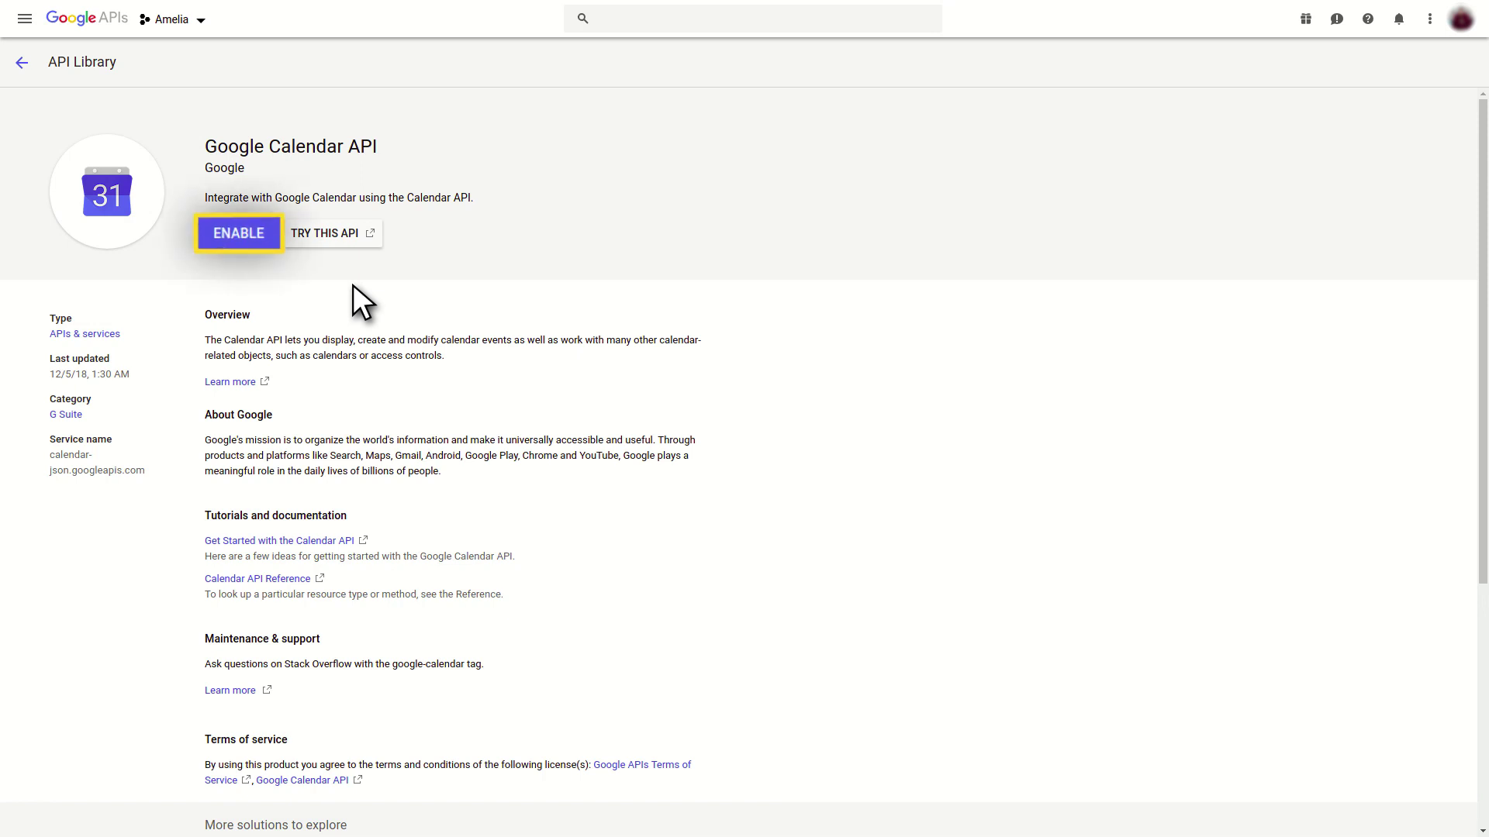
pyautogui.click(269, 232)
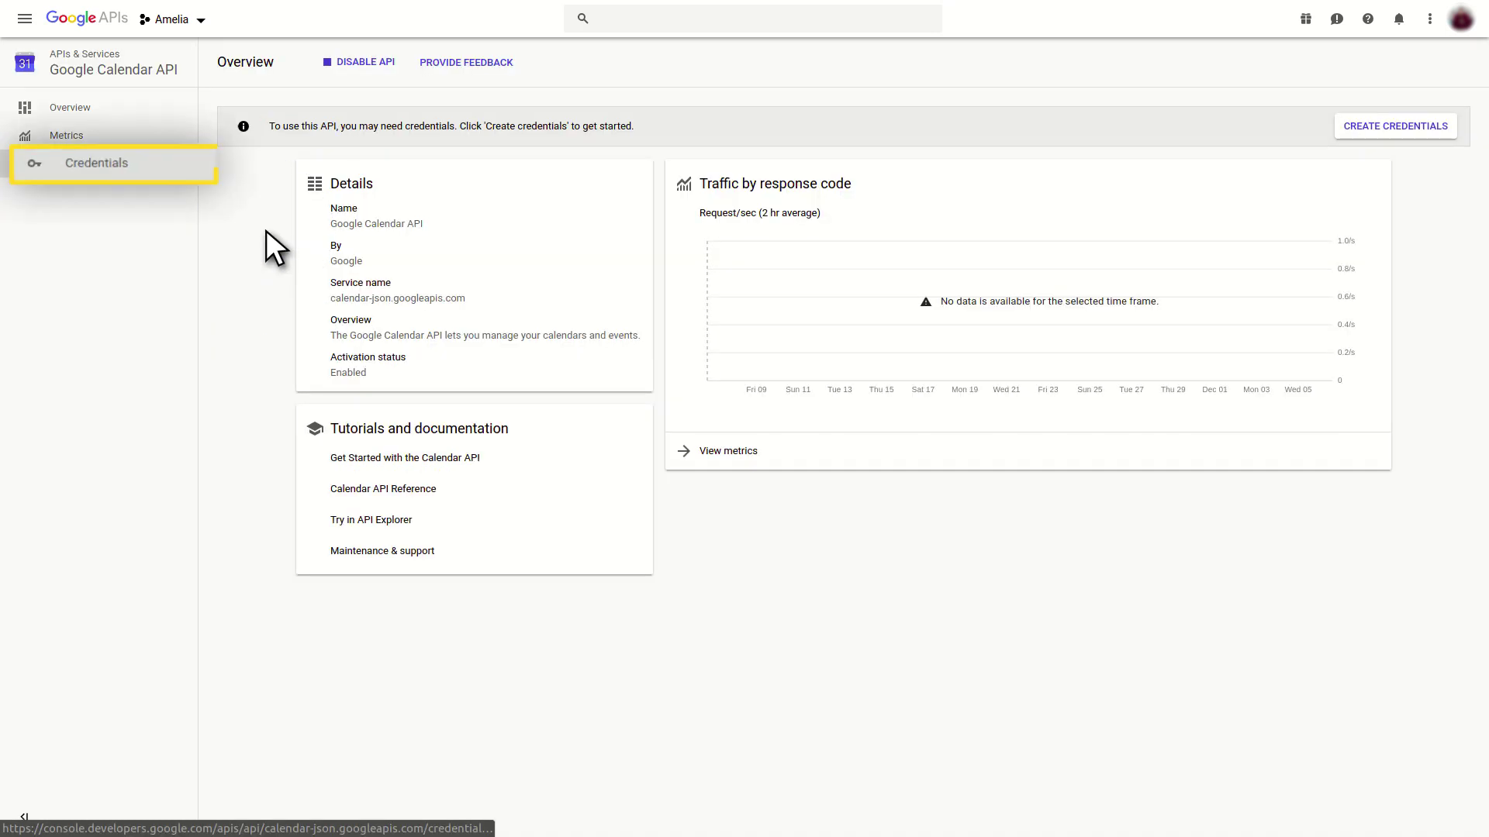
# Add wpamelia.com as an authorized domain on the project's OAuth consent screen.
pyautogui.click(186, 162)
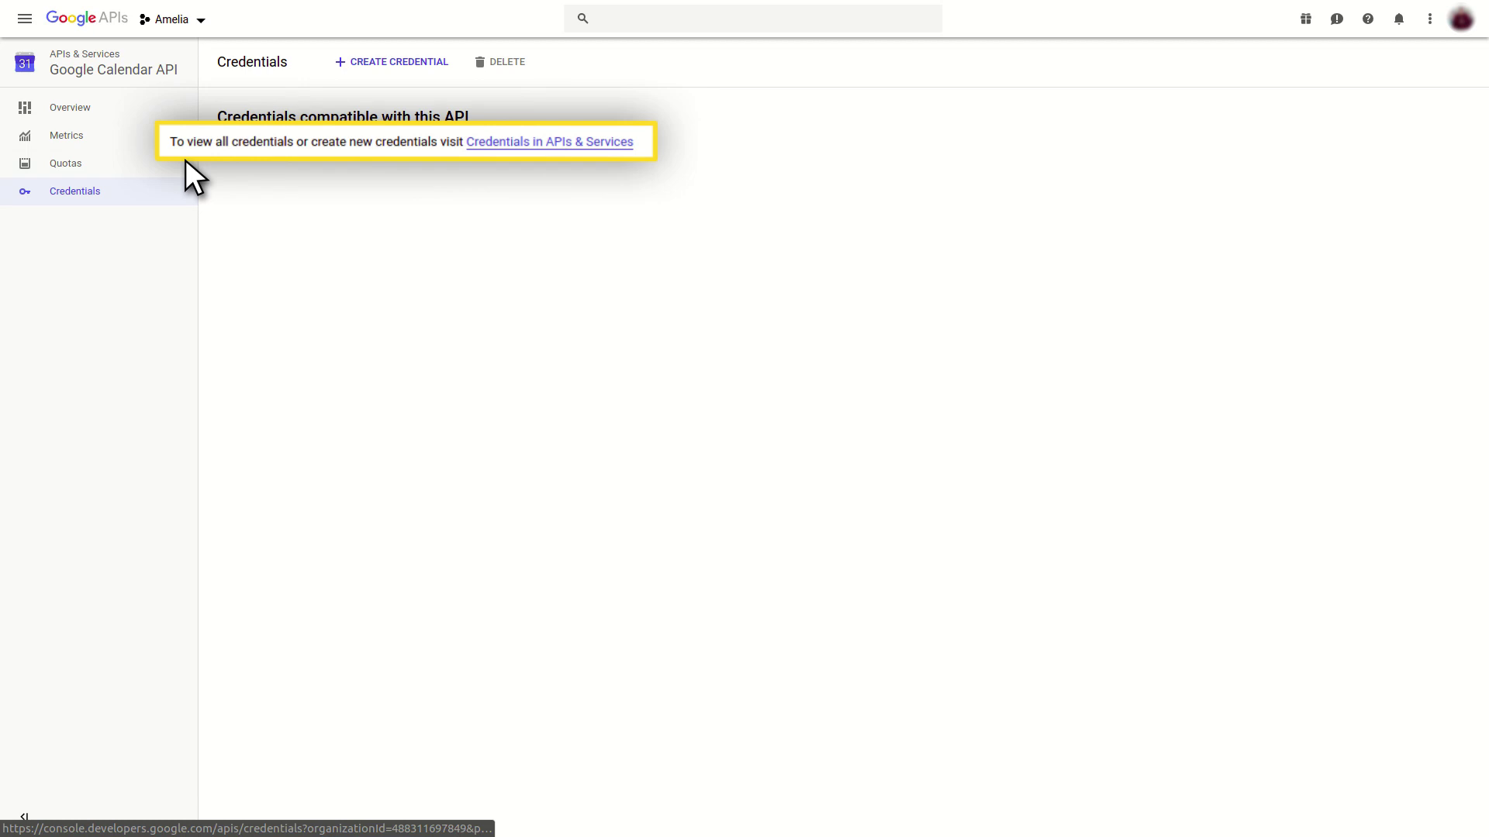
pyautogui.click(597, 148)
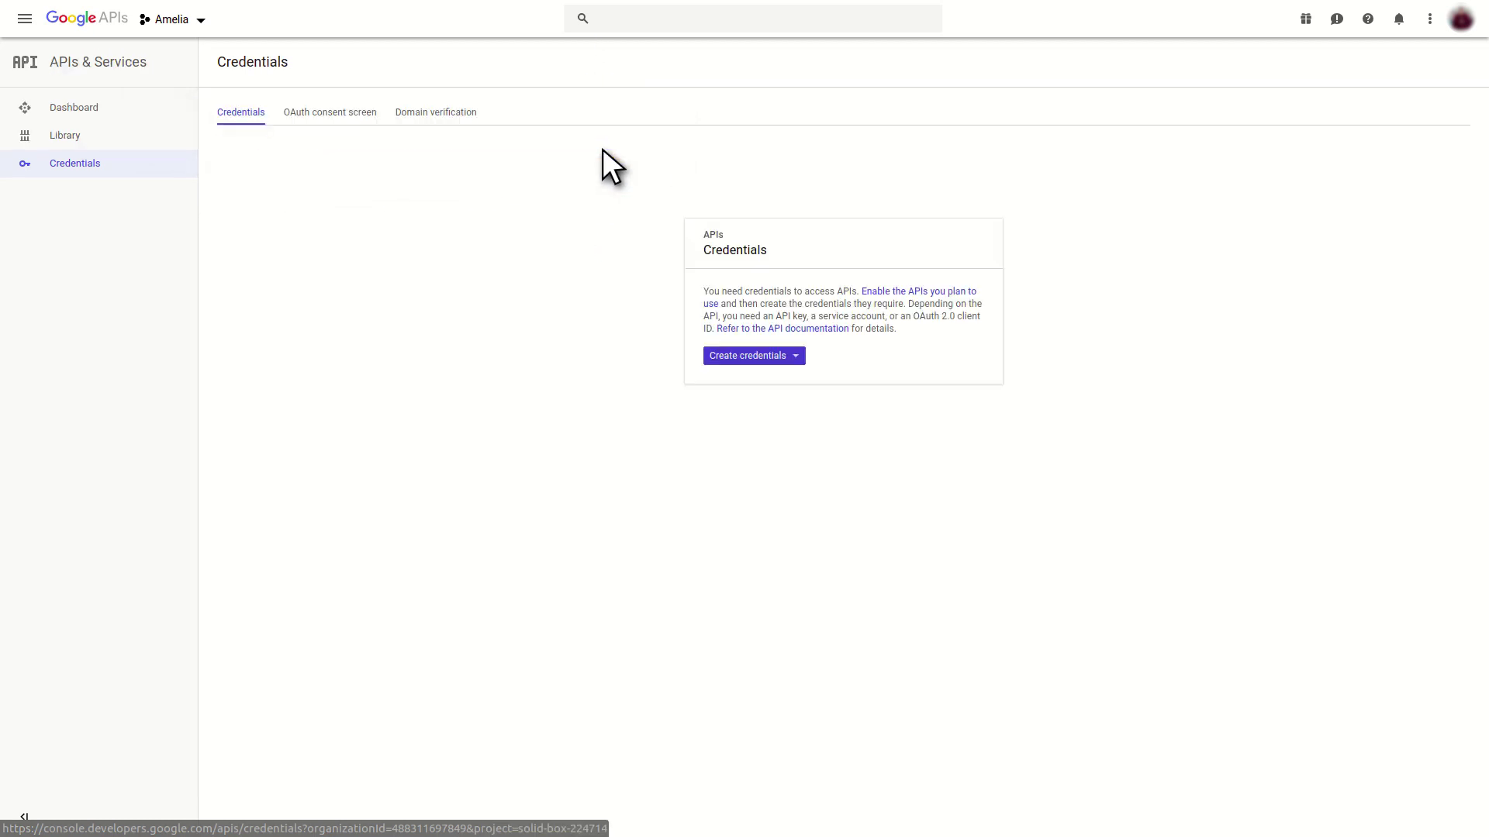
pyautogui.click(380, 110)
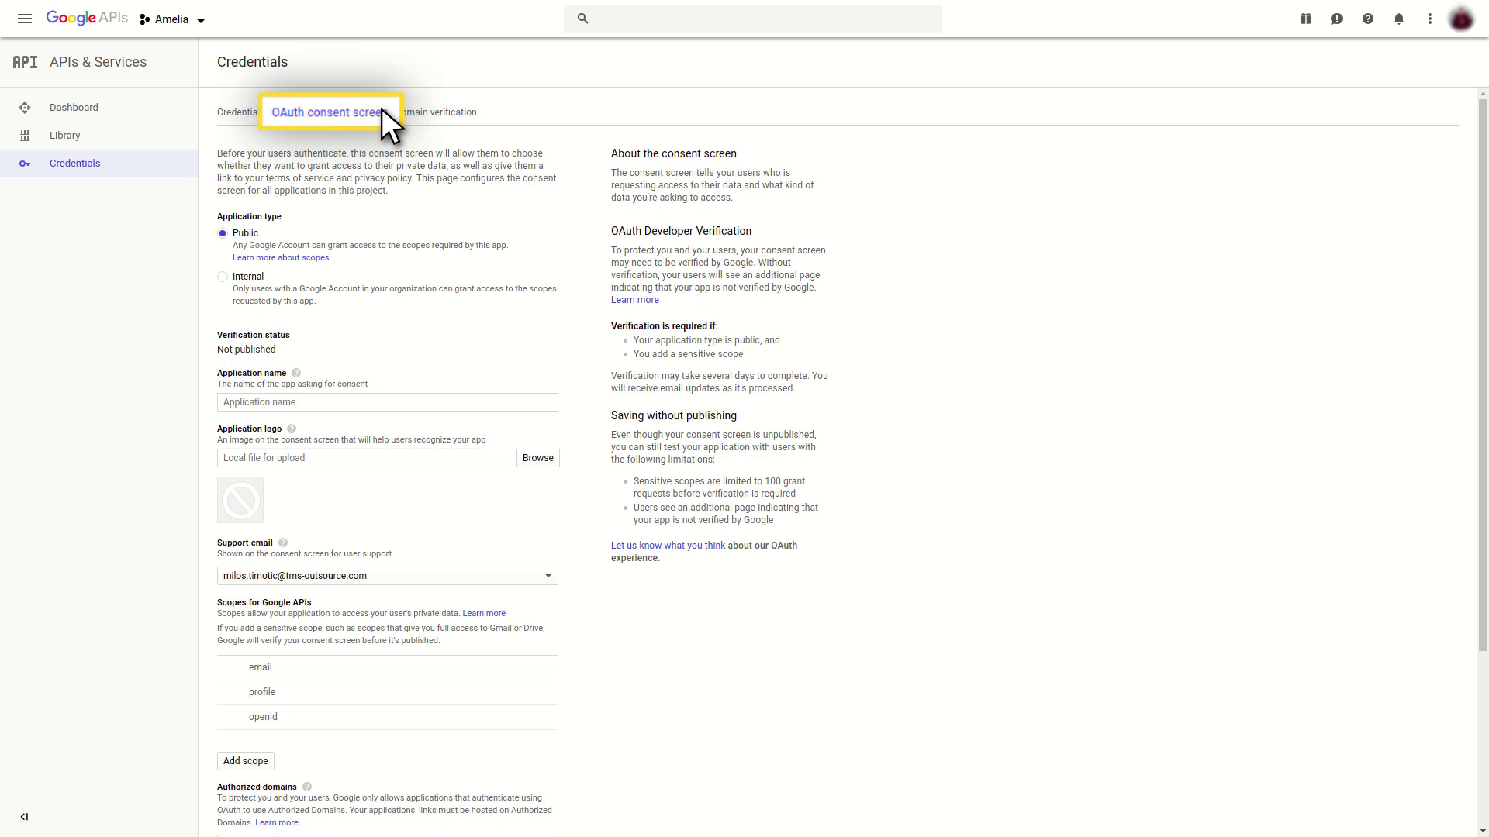
pyautogui.scroll(-3, 508, 423)
pyautogui.click(538, 615)
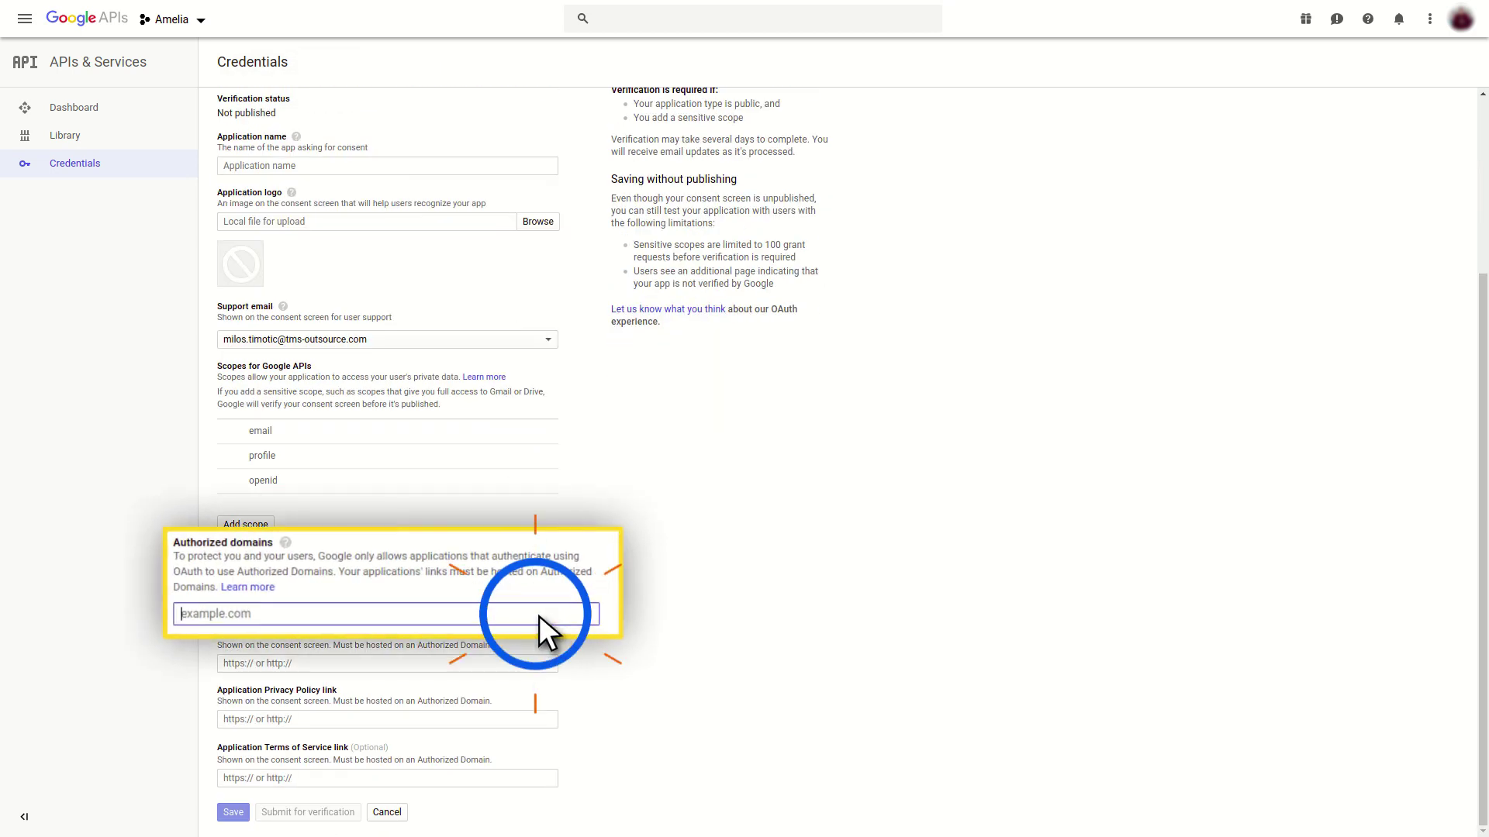
pyautogui.write('wpamelia.com')
pyautogui.press('Return')
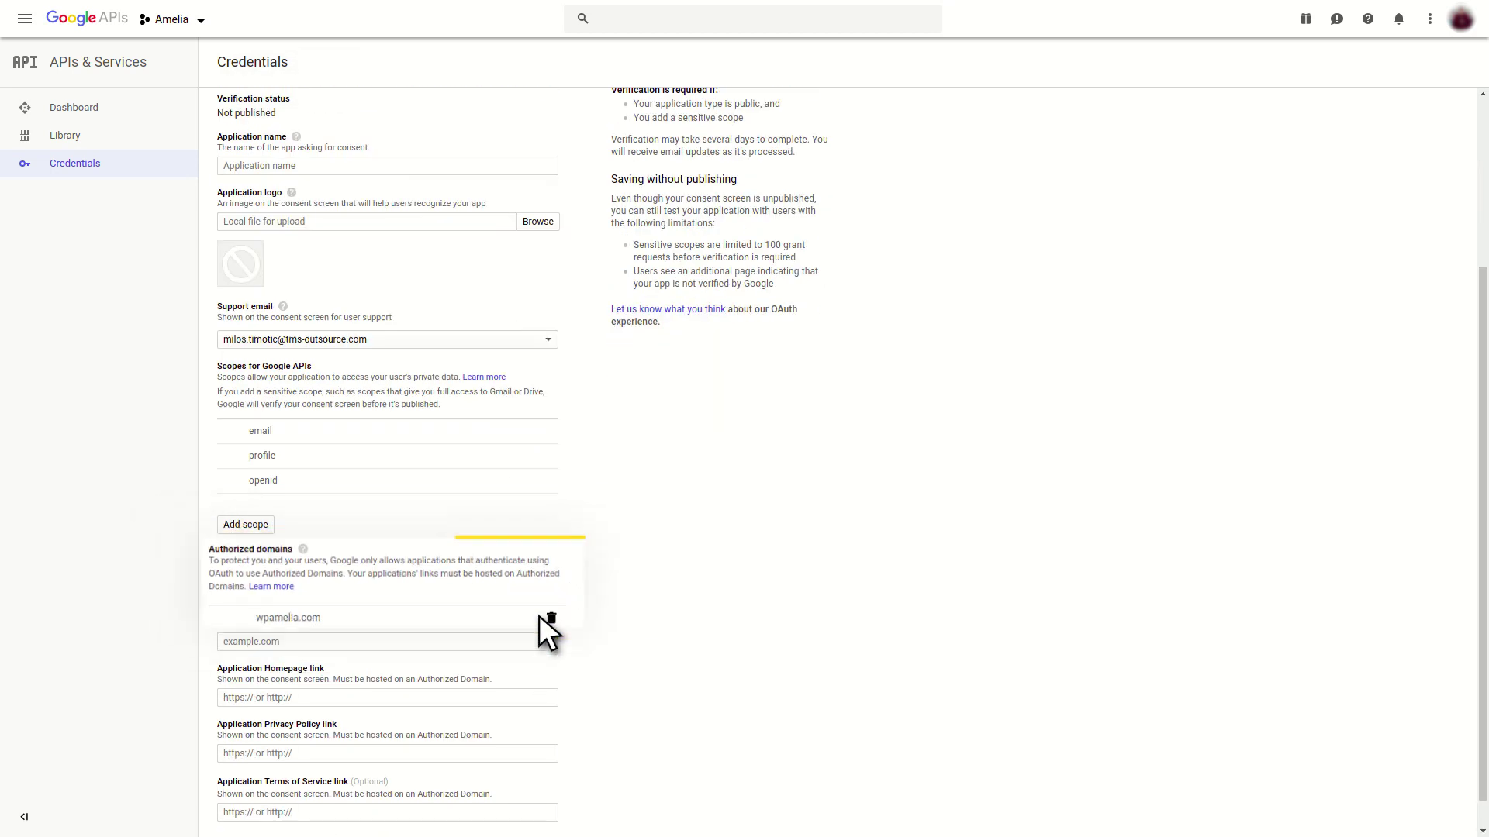
# Start guided credential creation for the Google Calendar API, called from Web browser (Javascript) and accessing User data.
pyautogui.scroll(4, 341, 293)
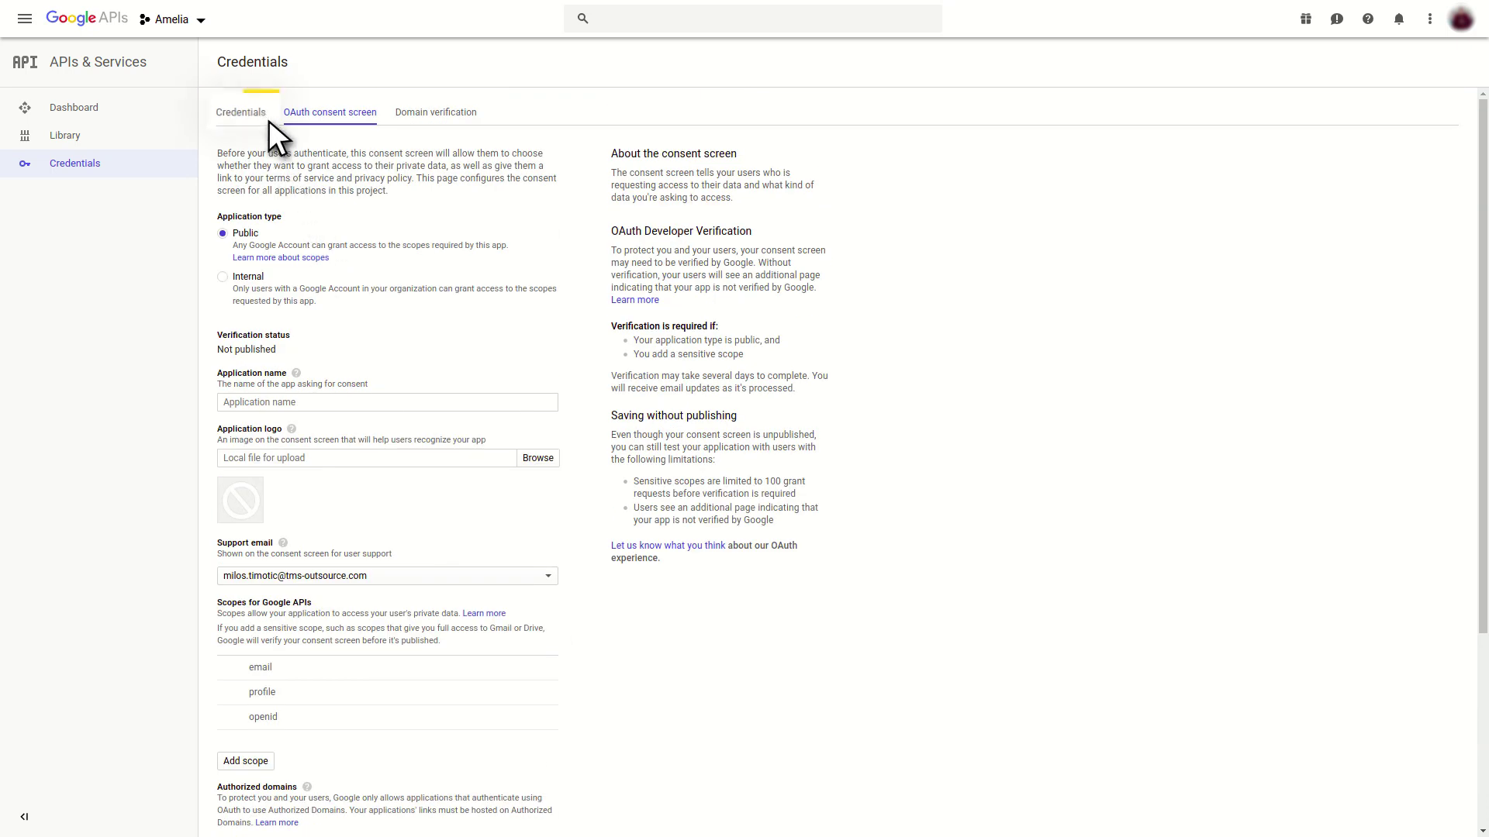
pyautogui.click(268, 117)
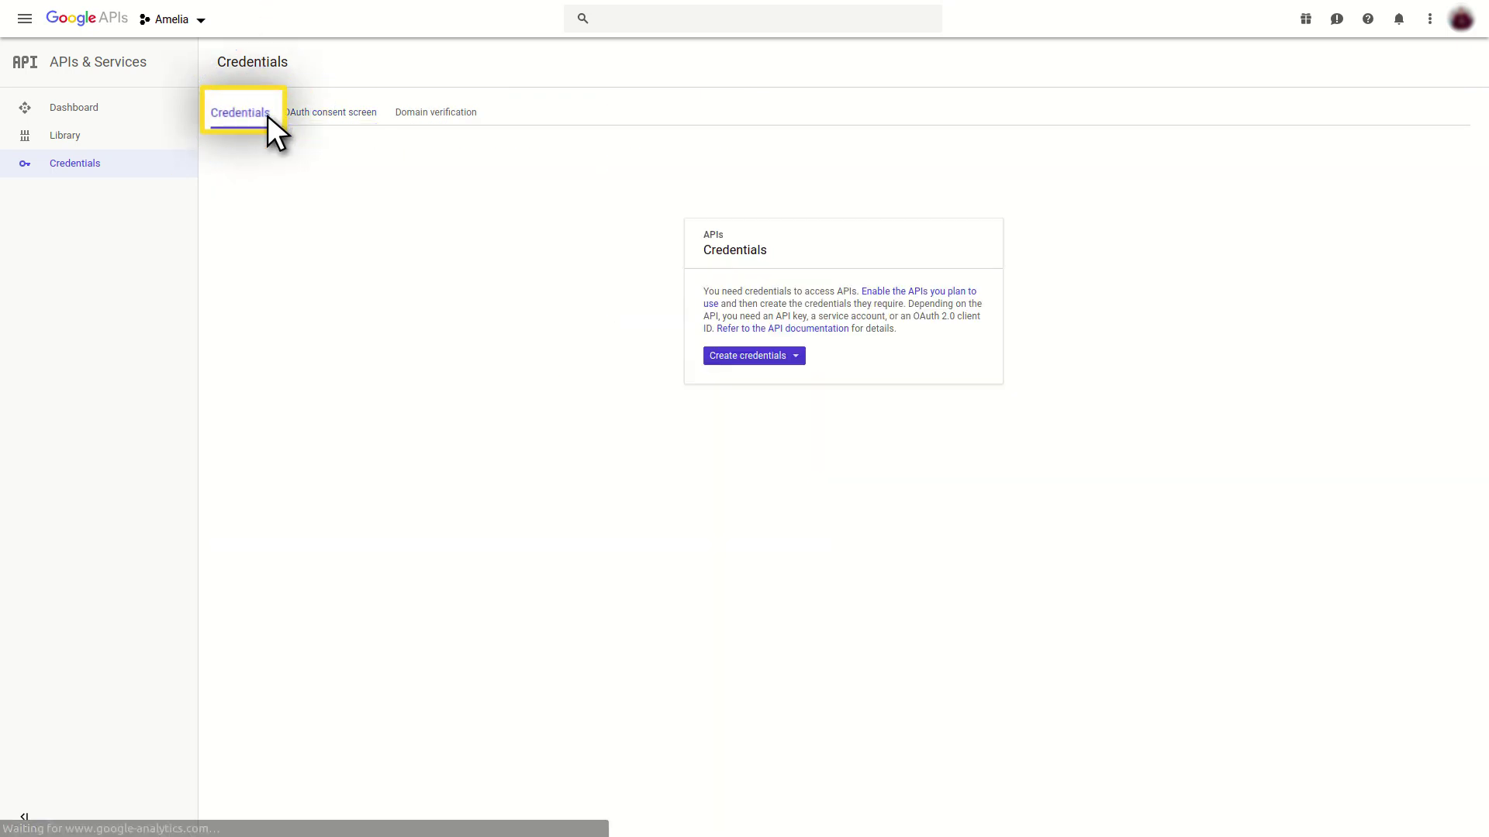
pyautogui.click(779, 354)
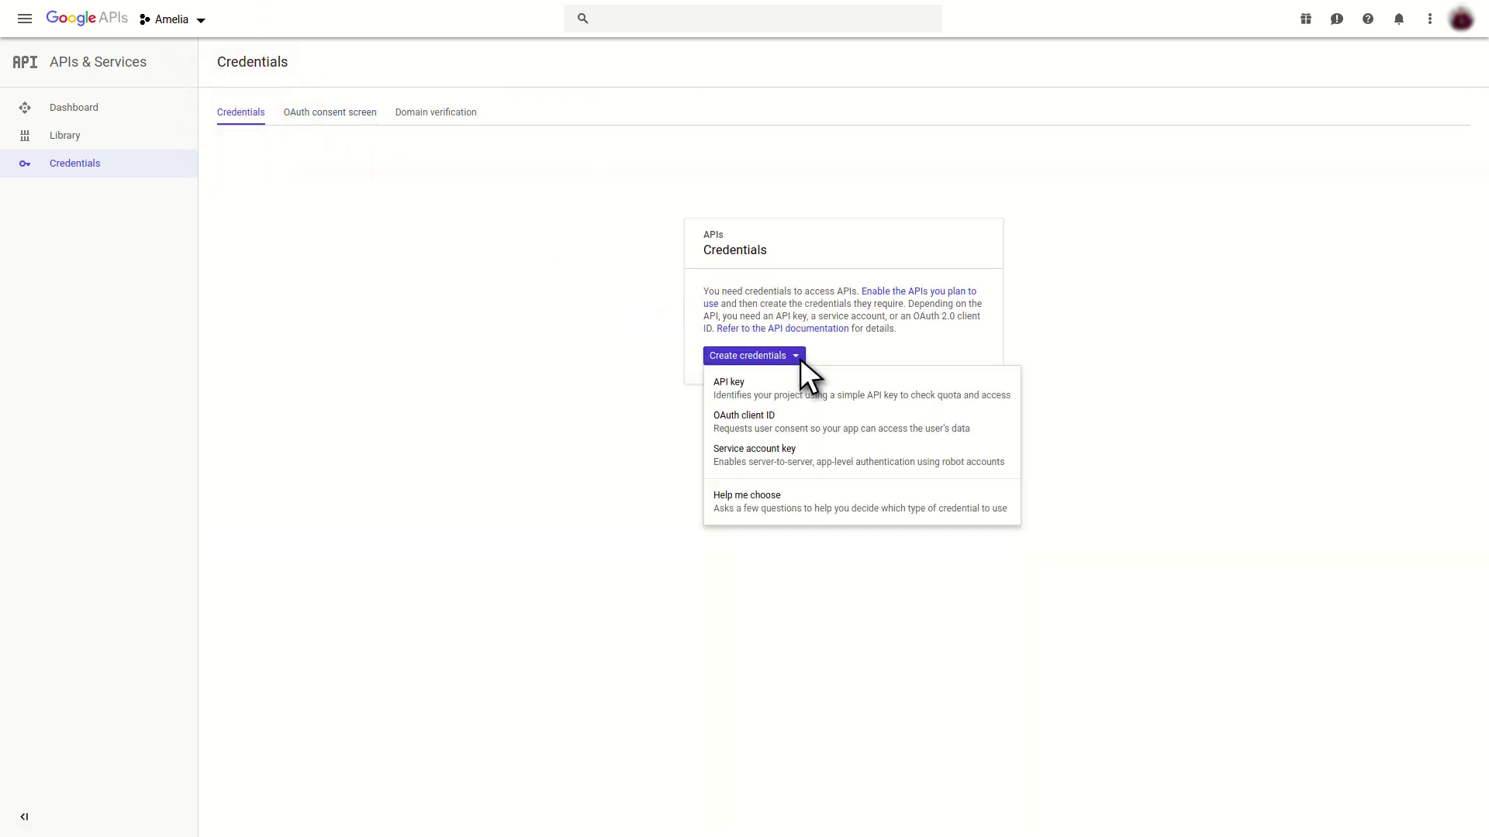
pyautogui.click(833, 520)
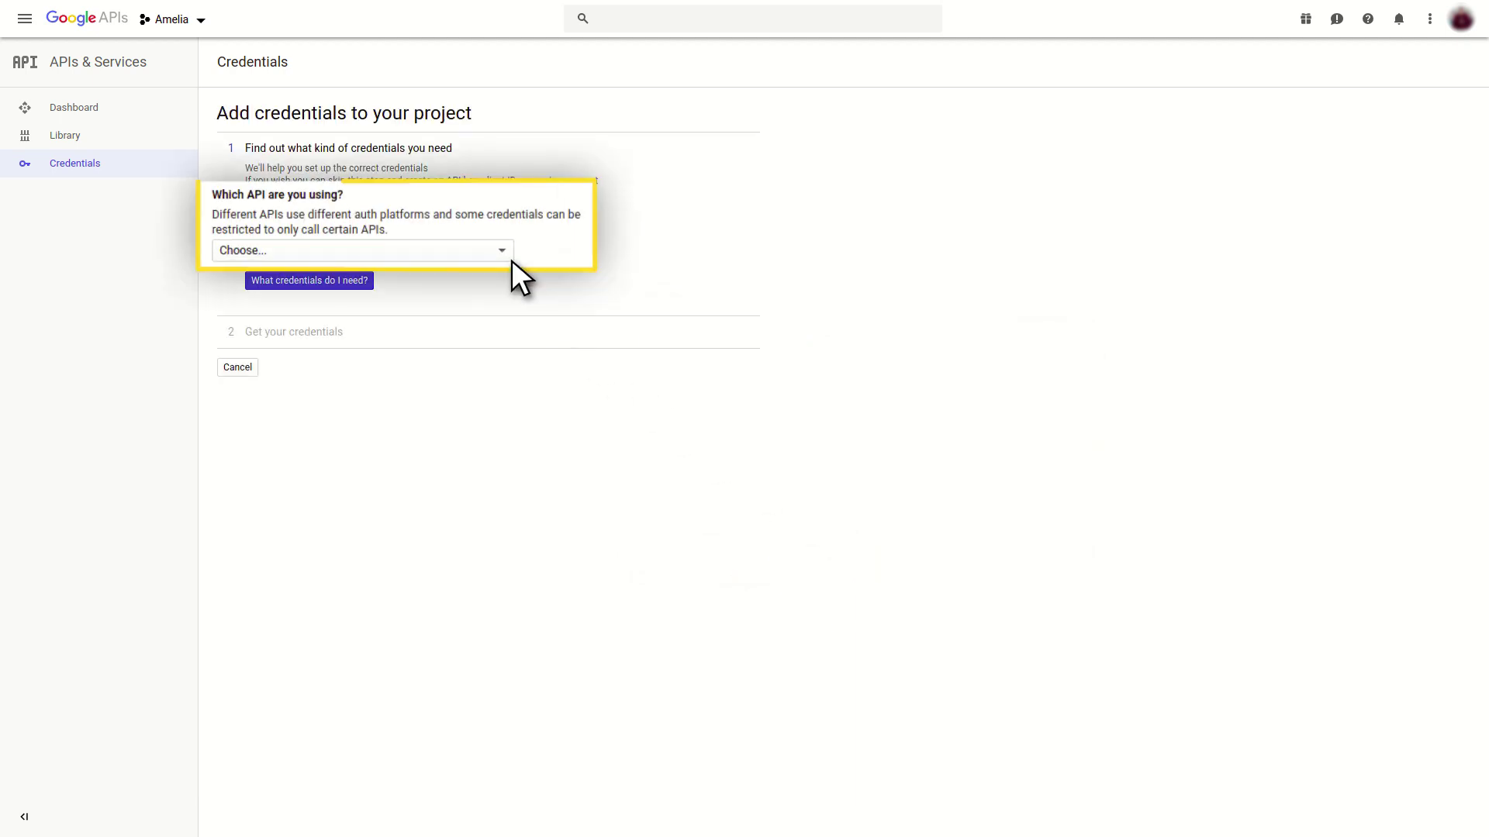
pyautogui.click(506, 250)
pyautogui.click(507, 250)
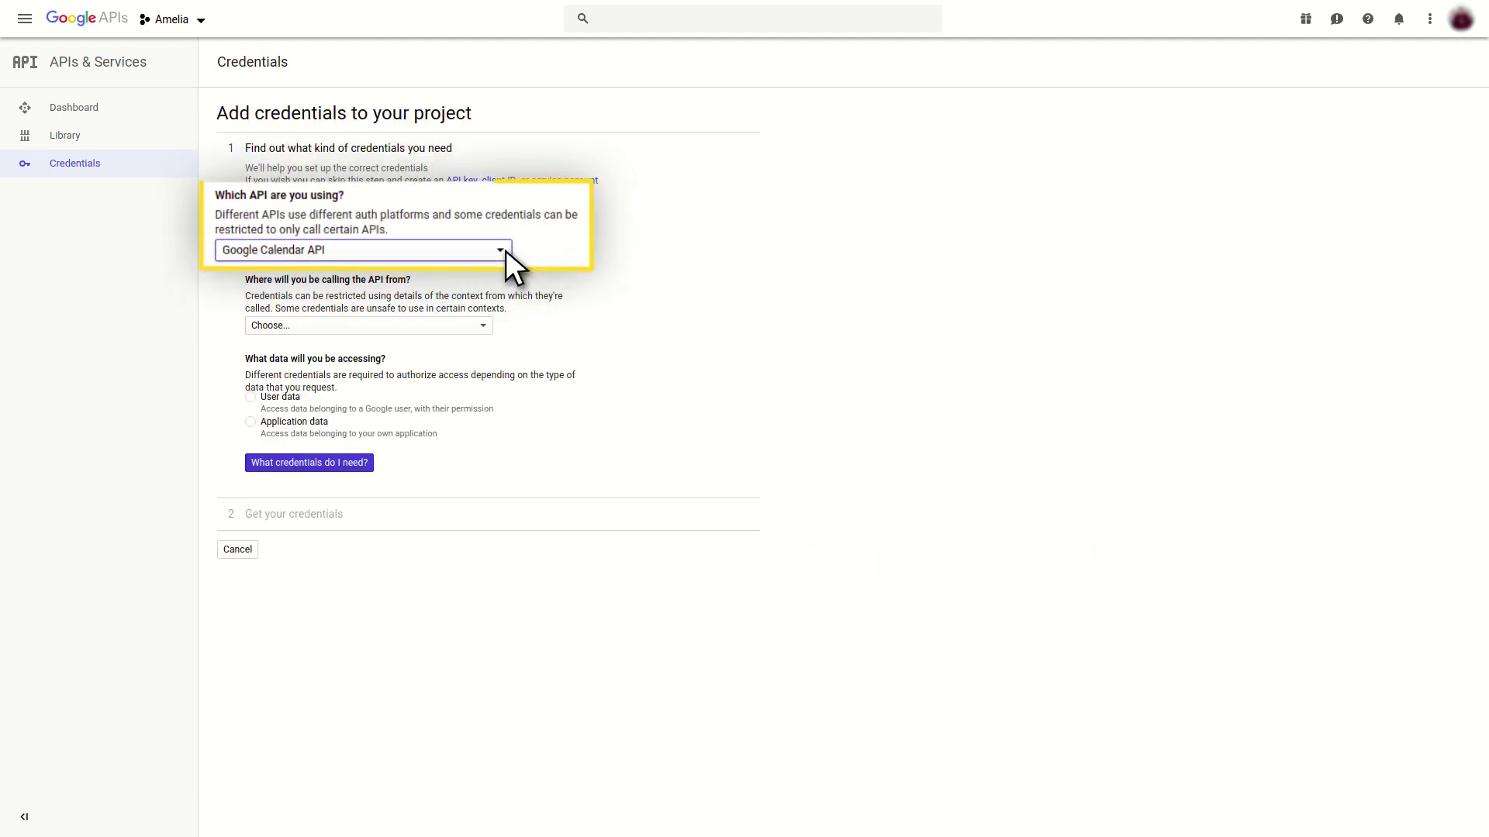
pyautogui.click(506, 330)
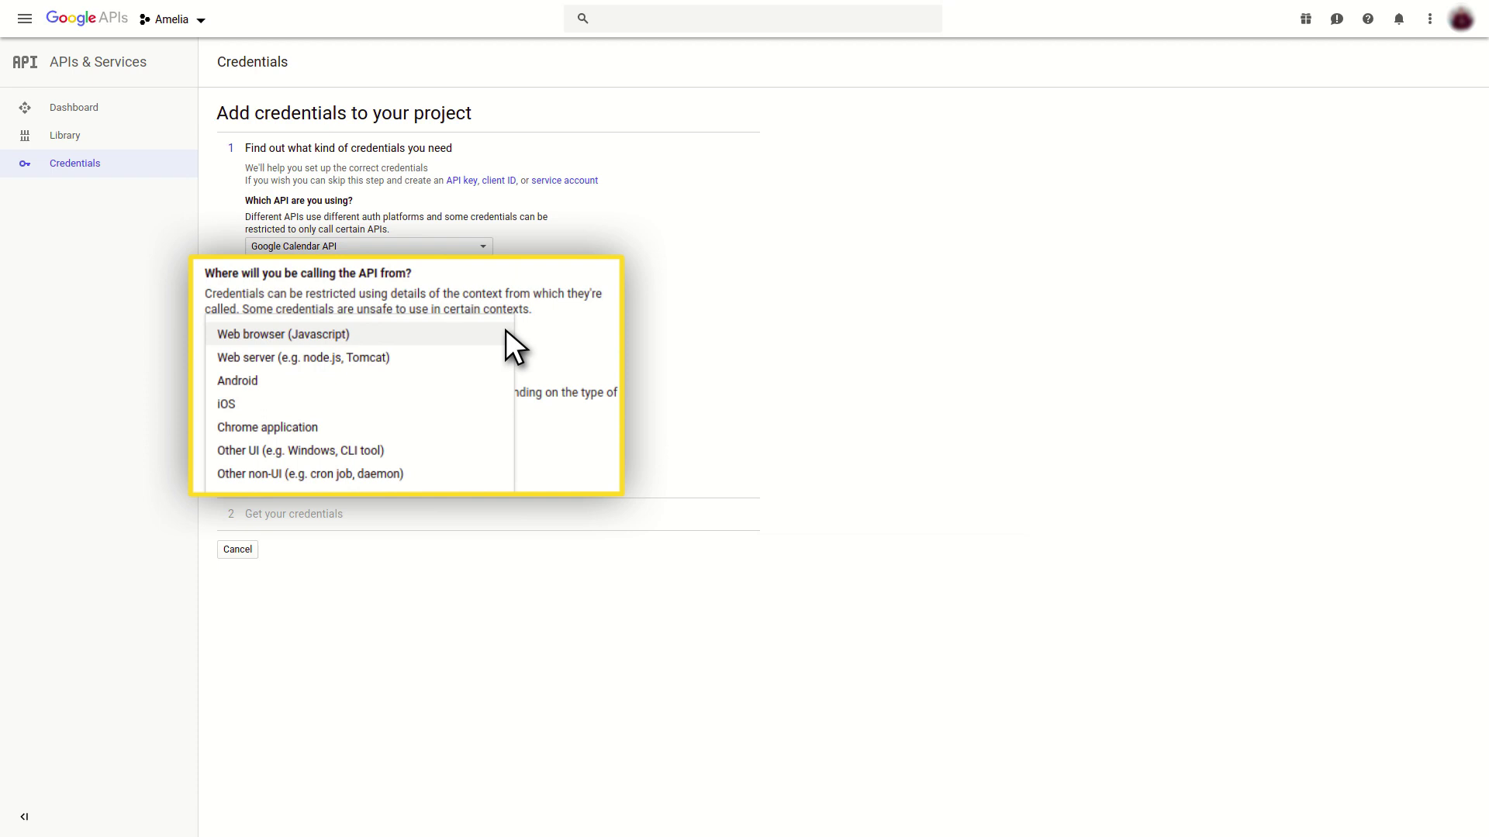
pyautogui.click(507, 330)
pyautogui.click(210, 394)
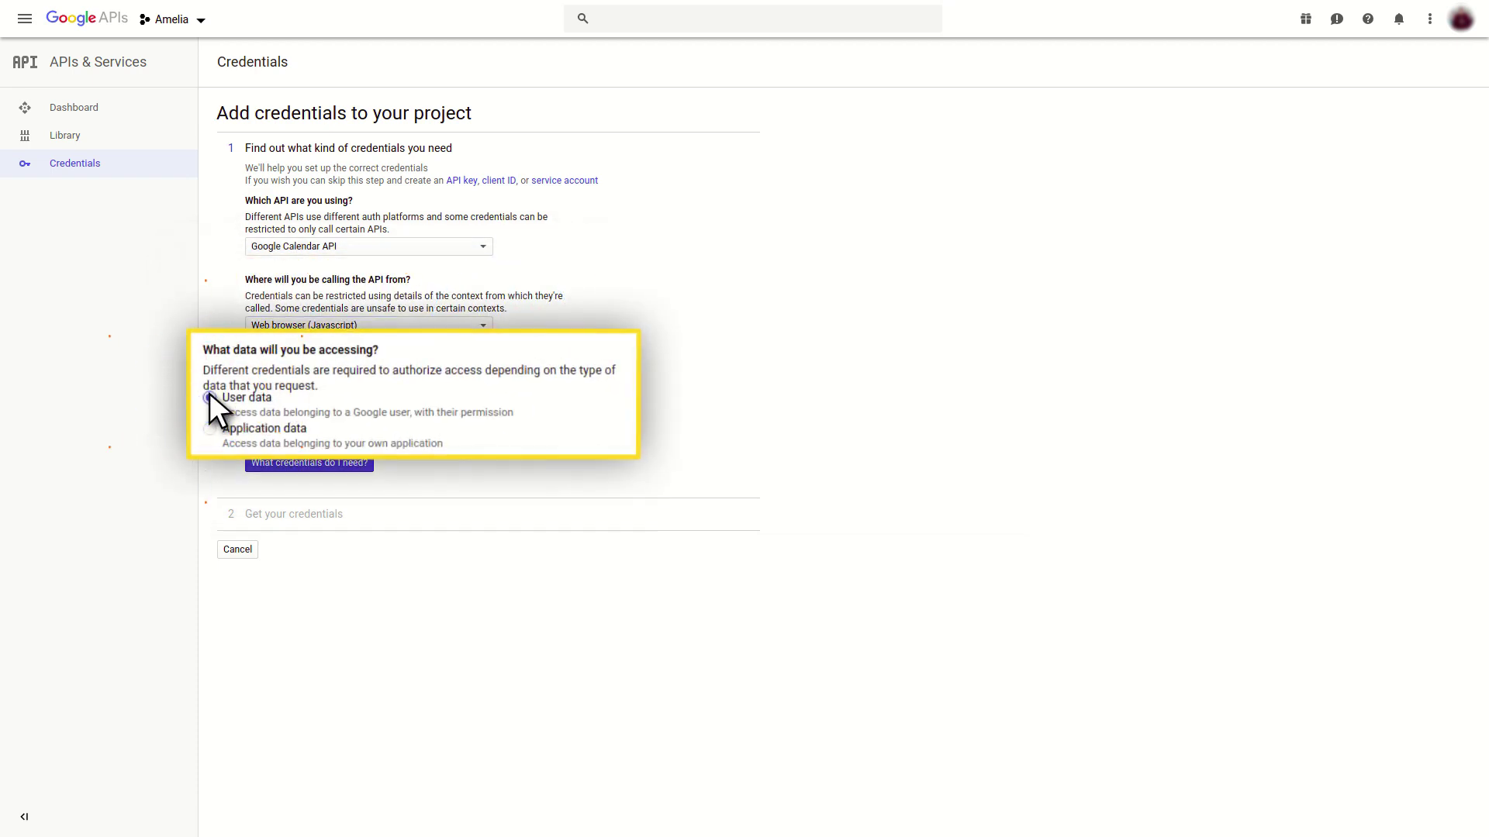
pyautogui.click(361, 462)
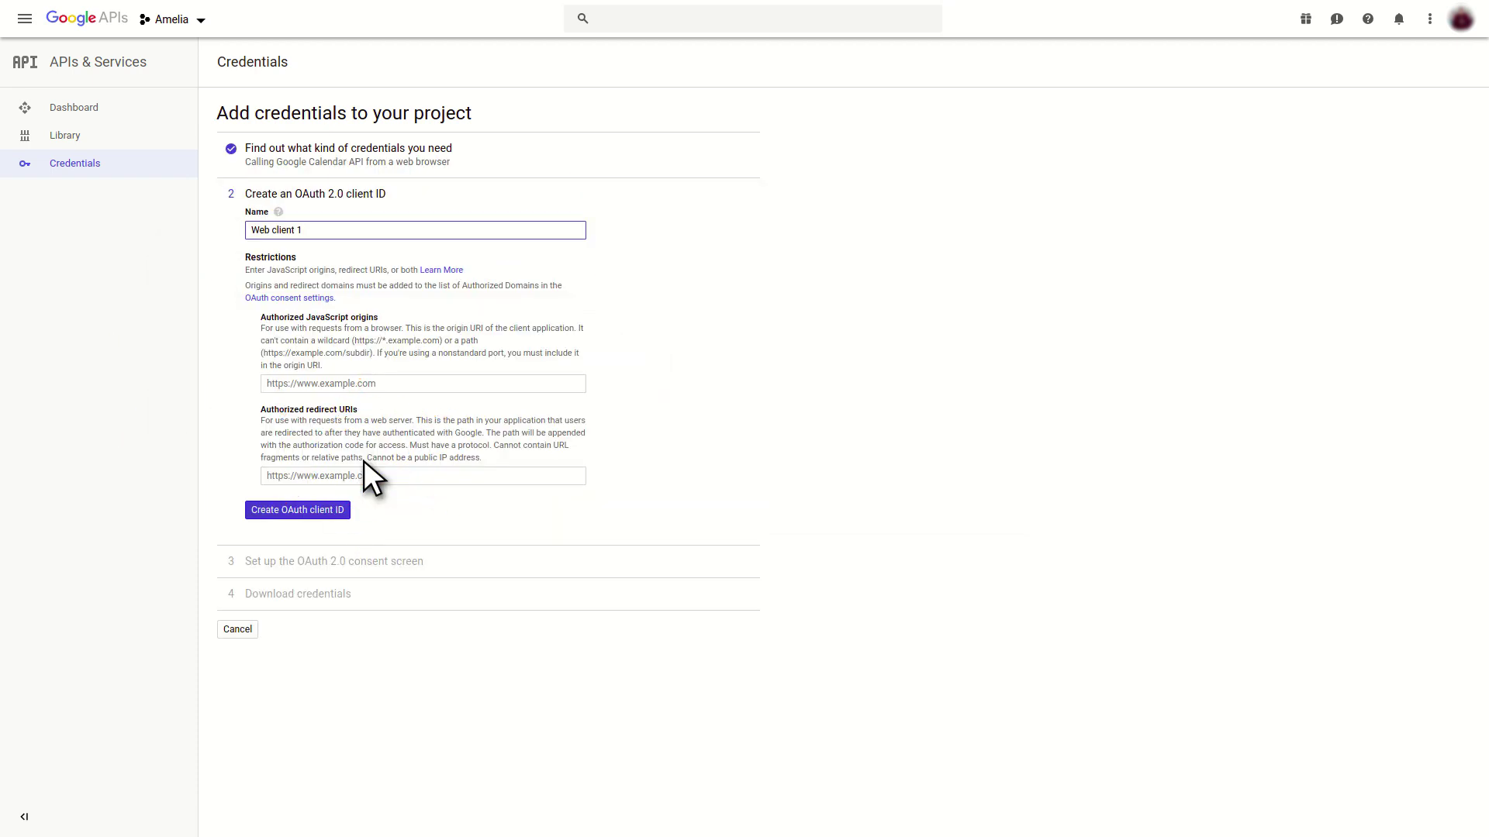
# Create an OAuth client ID named Amelia, using the redirect URI from Amelia's Google Calendar settings as its authorized redirect URI.
pyautogui.tripleClick(534, 227)
pyautogui.write('Amelia')
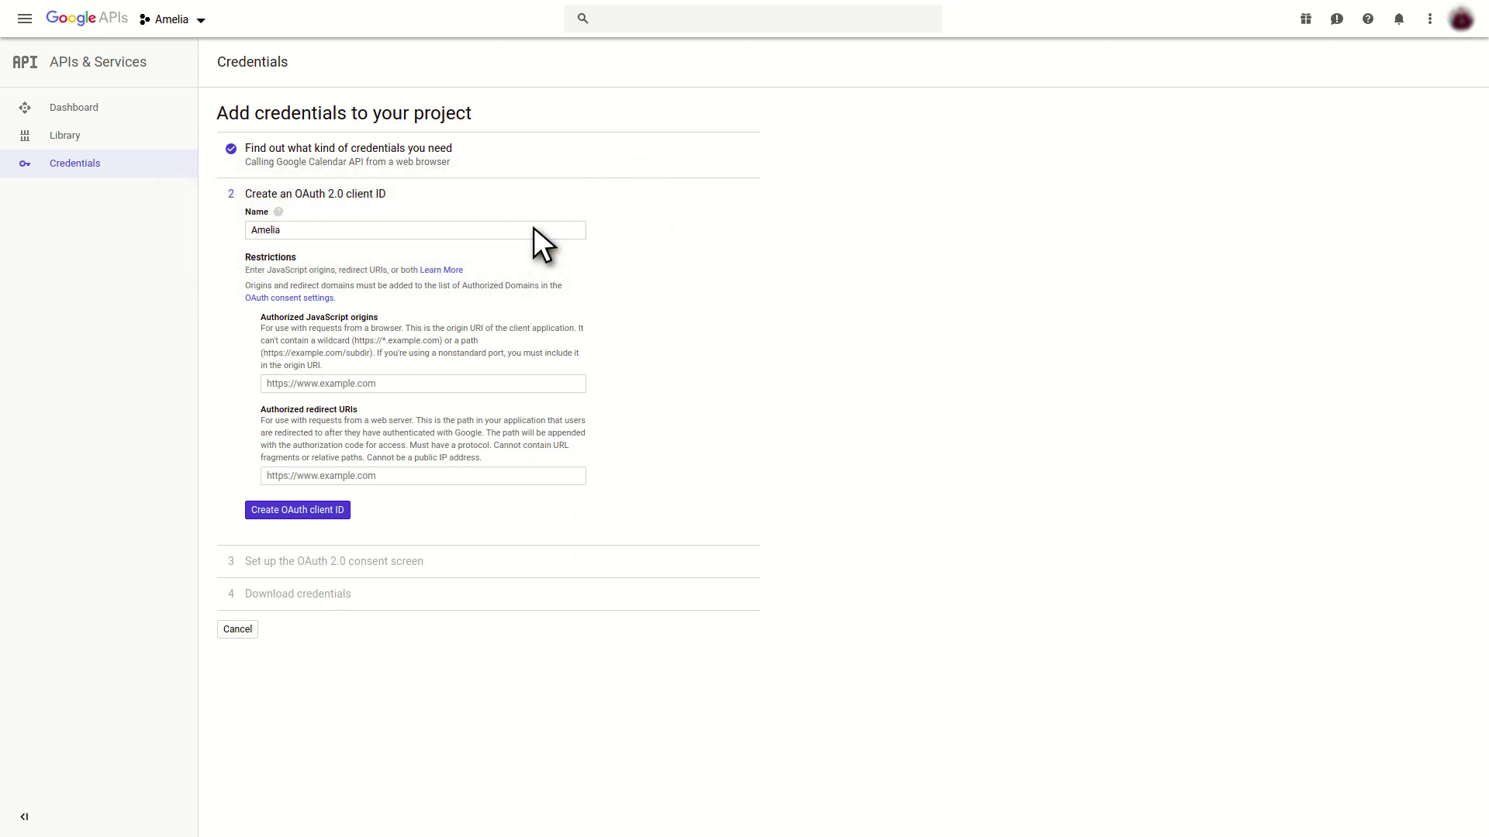
pyautogui.click(534, 474)
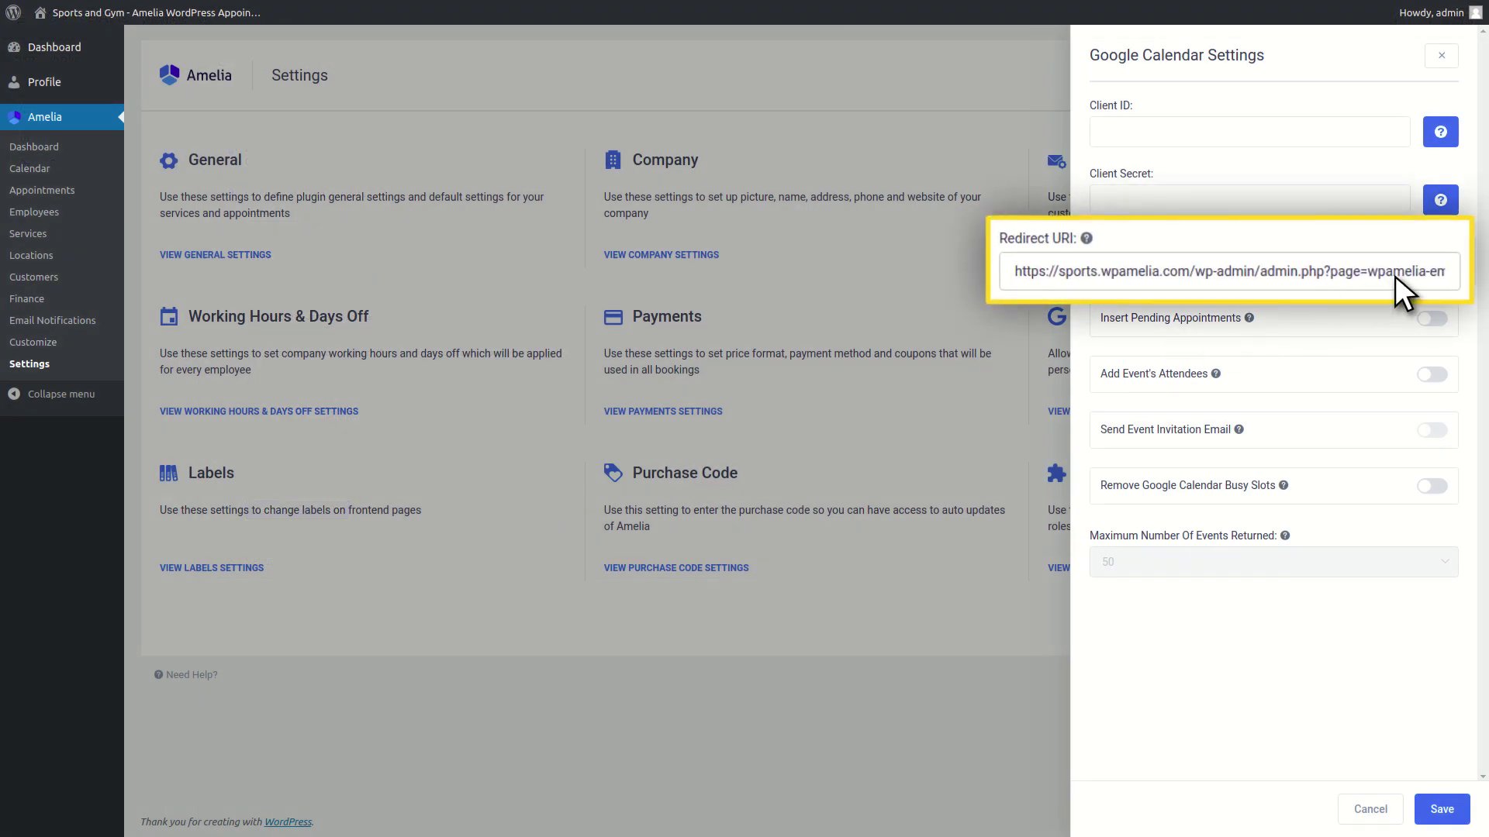
pyautogui.click(1394, 276)
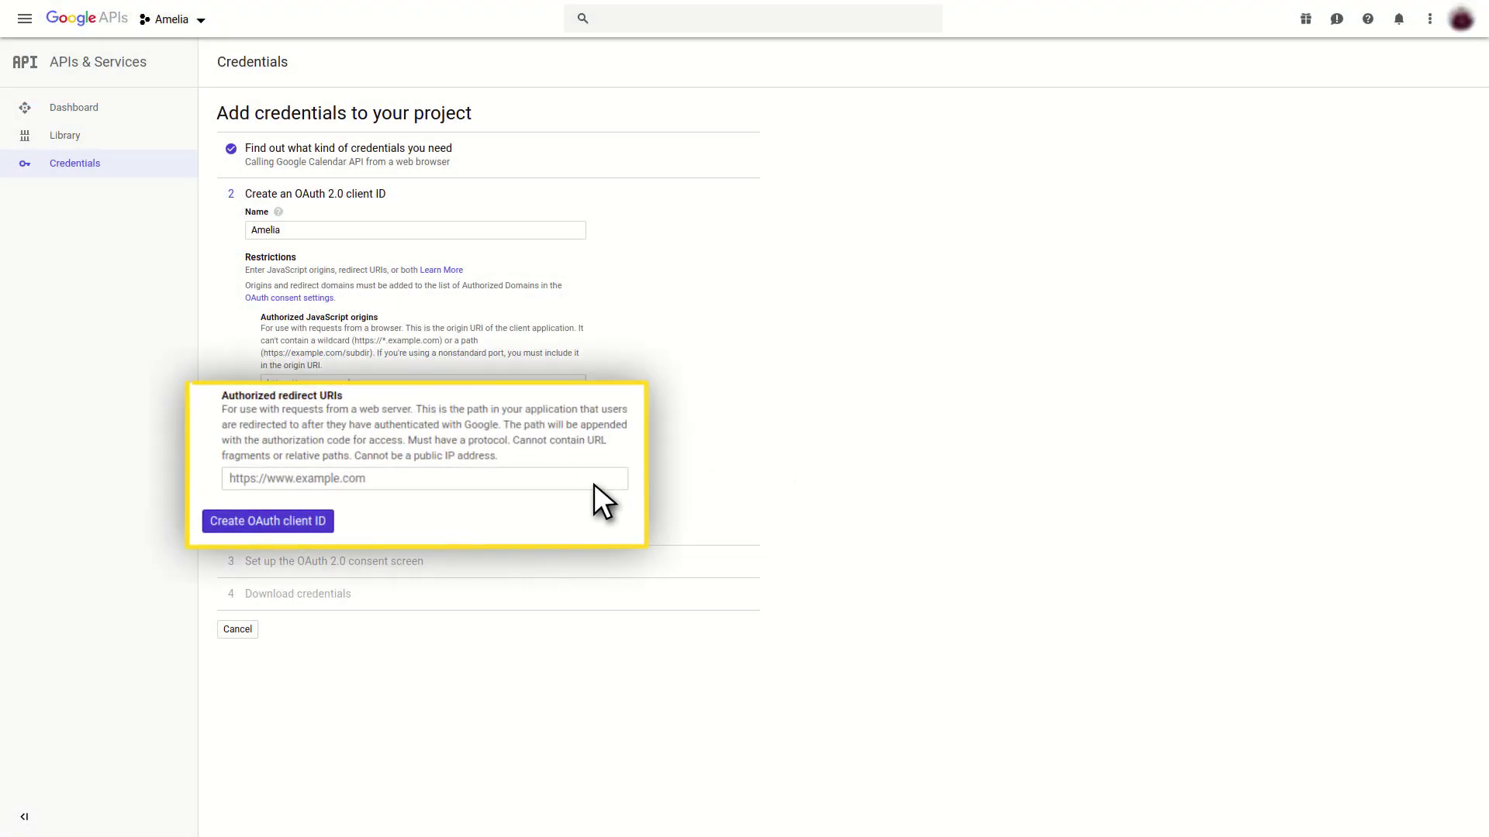
pyautogui.click(594, 483)
pyautogui.hotkey('ctrl', 'v')
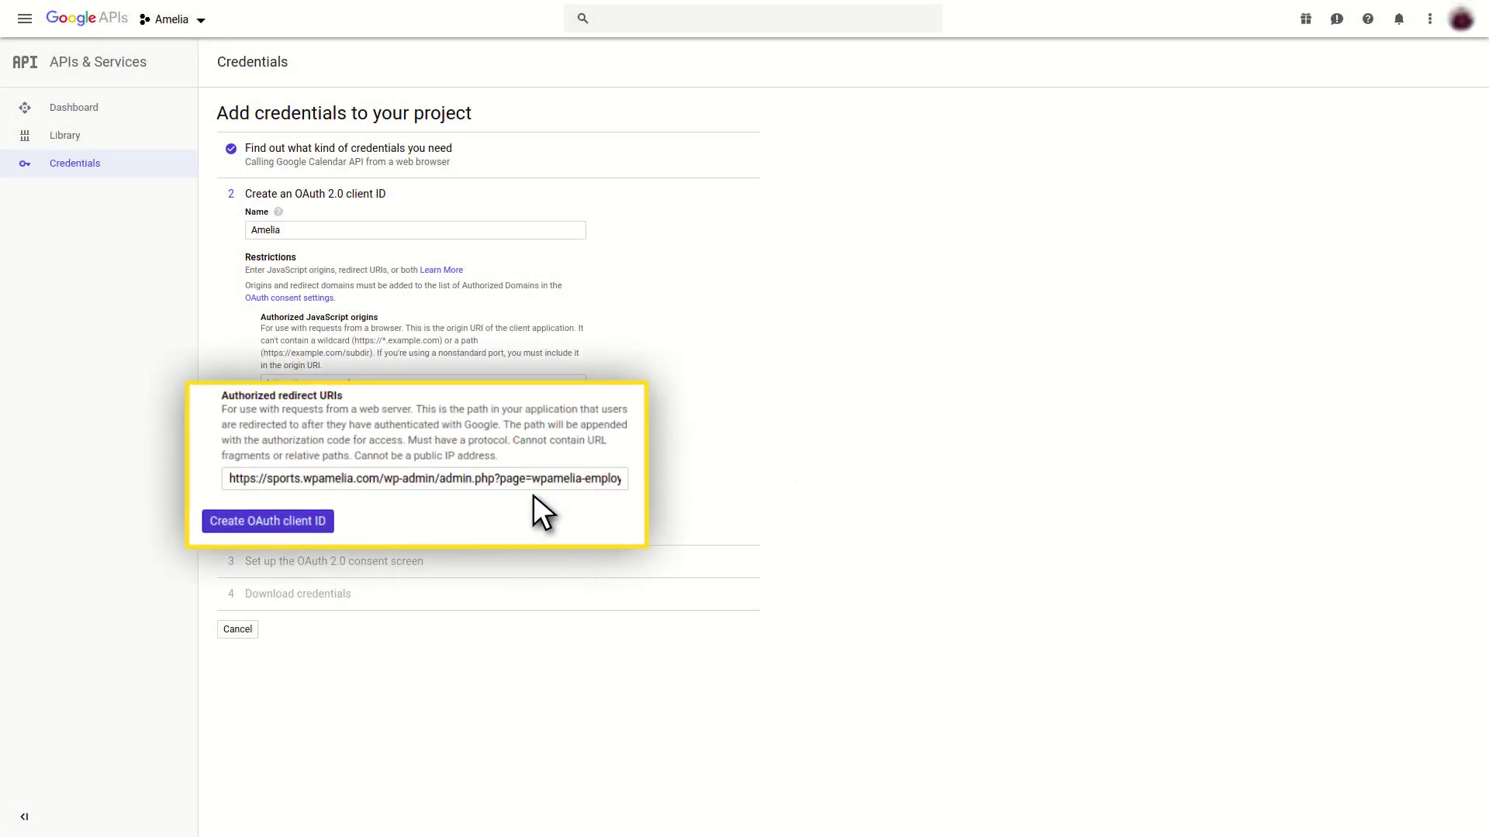
pyautogui.click(318, 519)
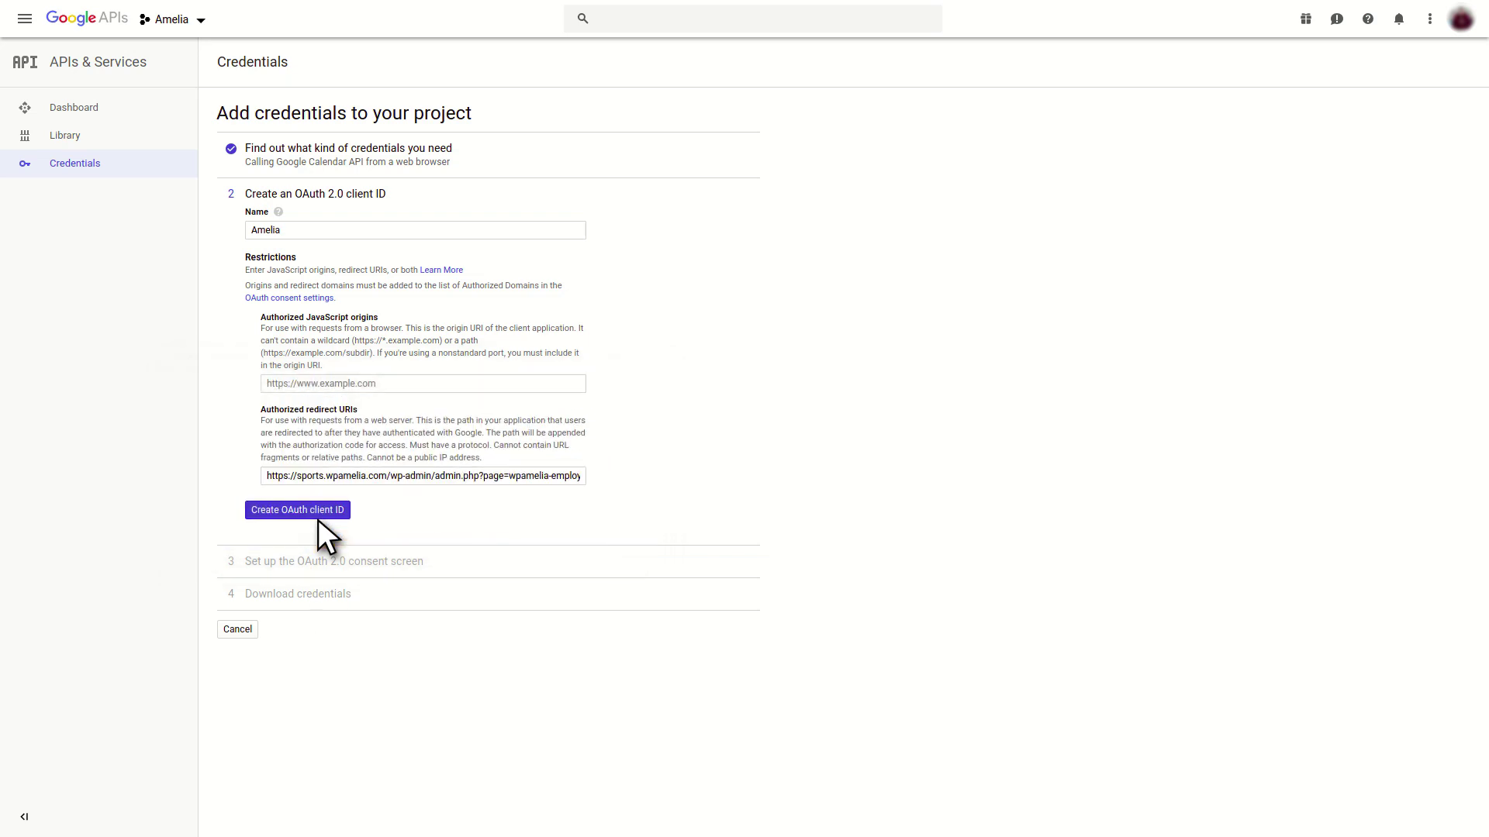
# Set the consent screen's product name to Amelia and finish the credential setup without downloading the credentials.
pyautogui.click(343, 332)
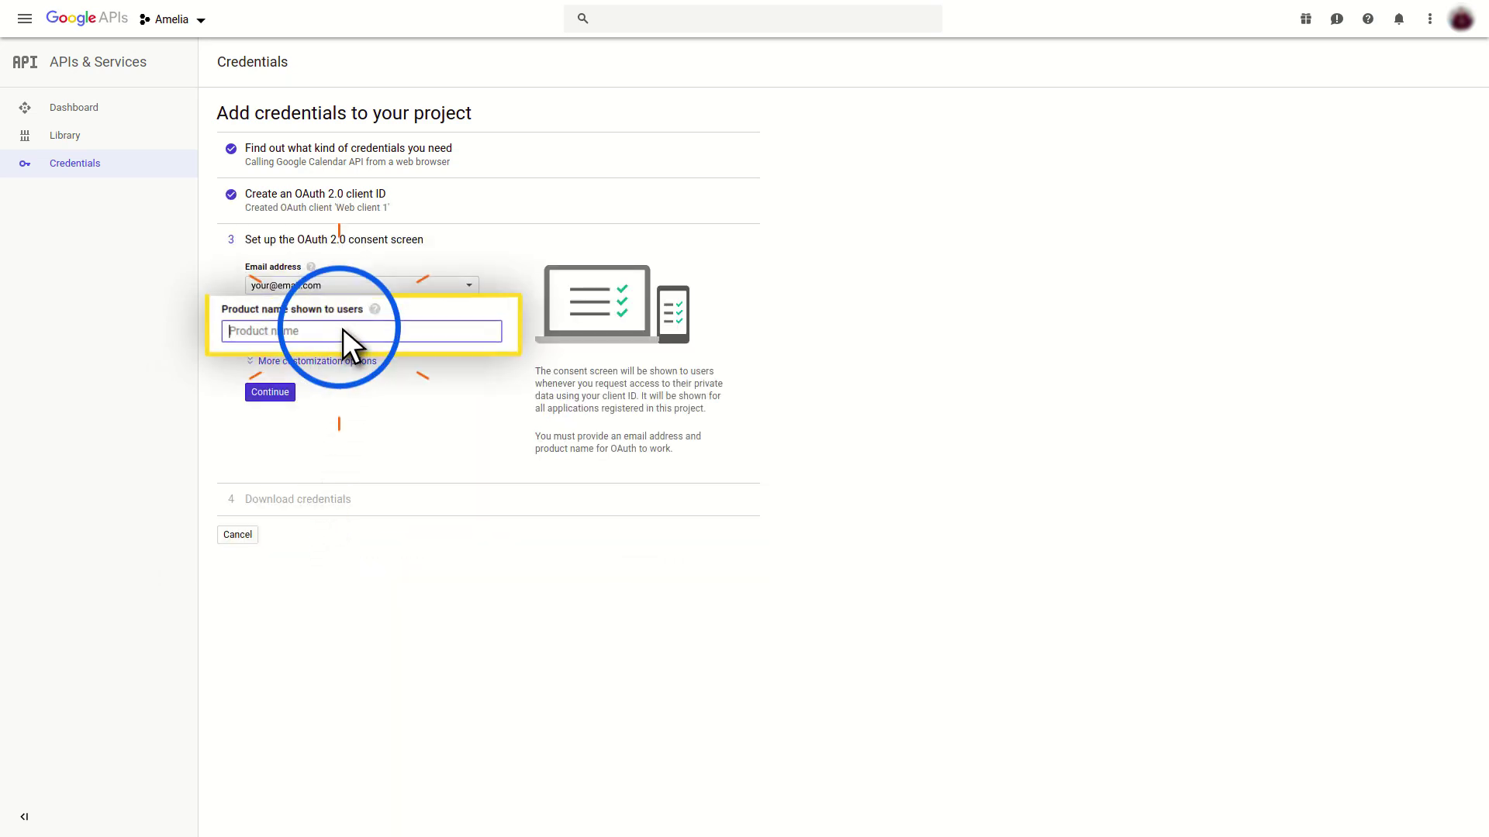
pyautogui.write('Amelia')
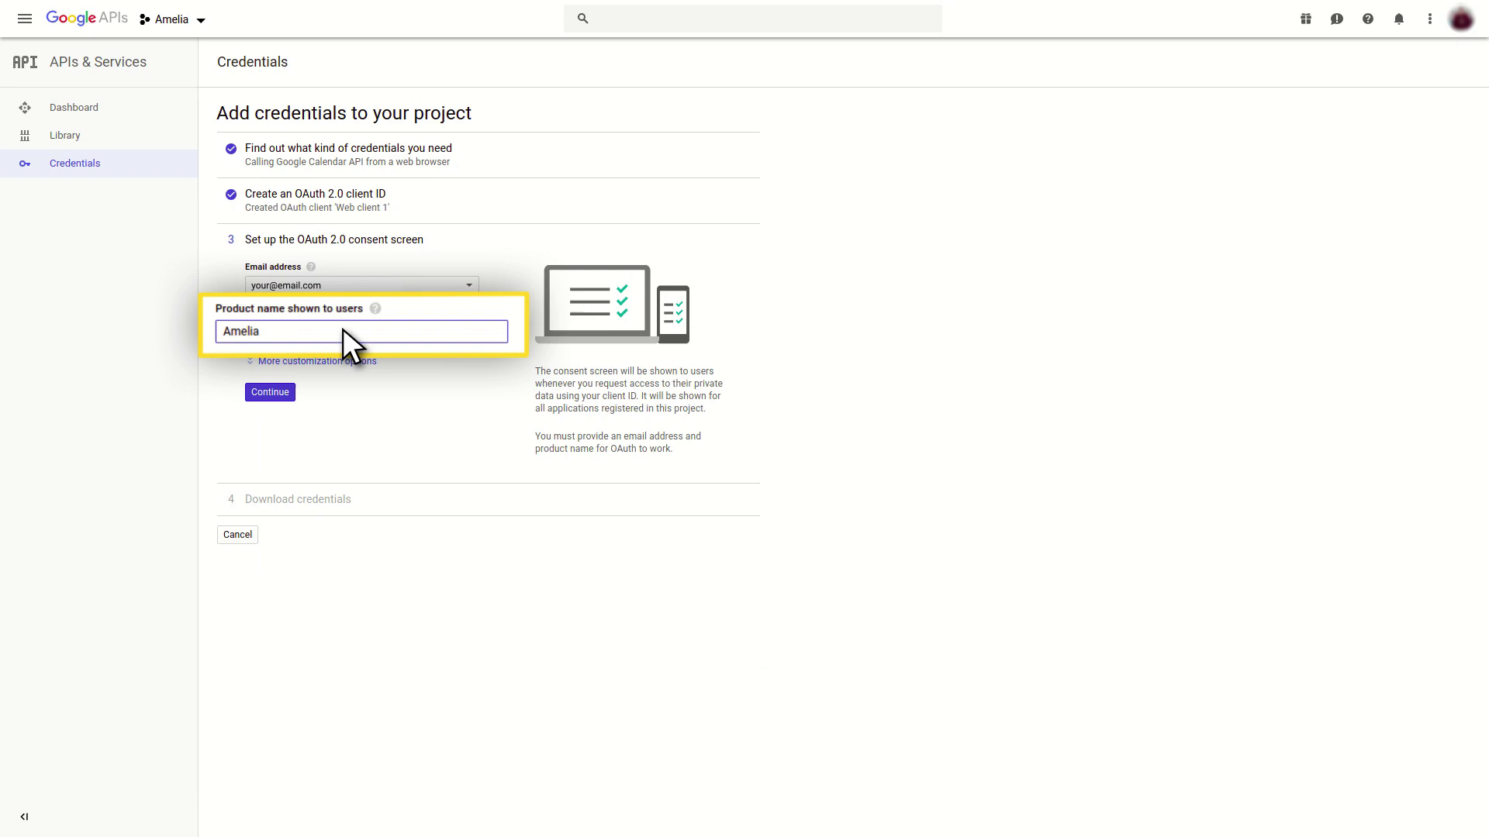
pyautogui.click(292, 388)
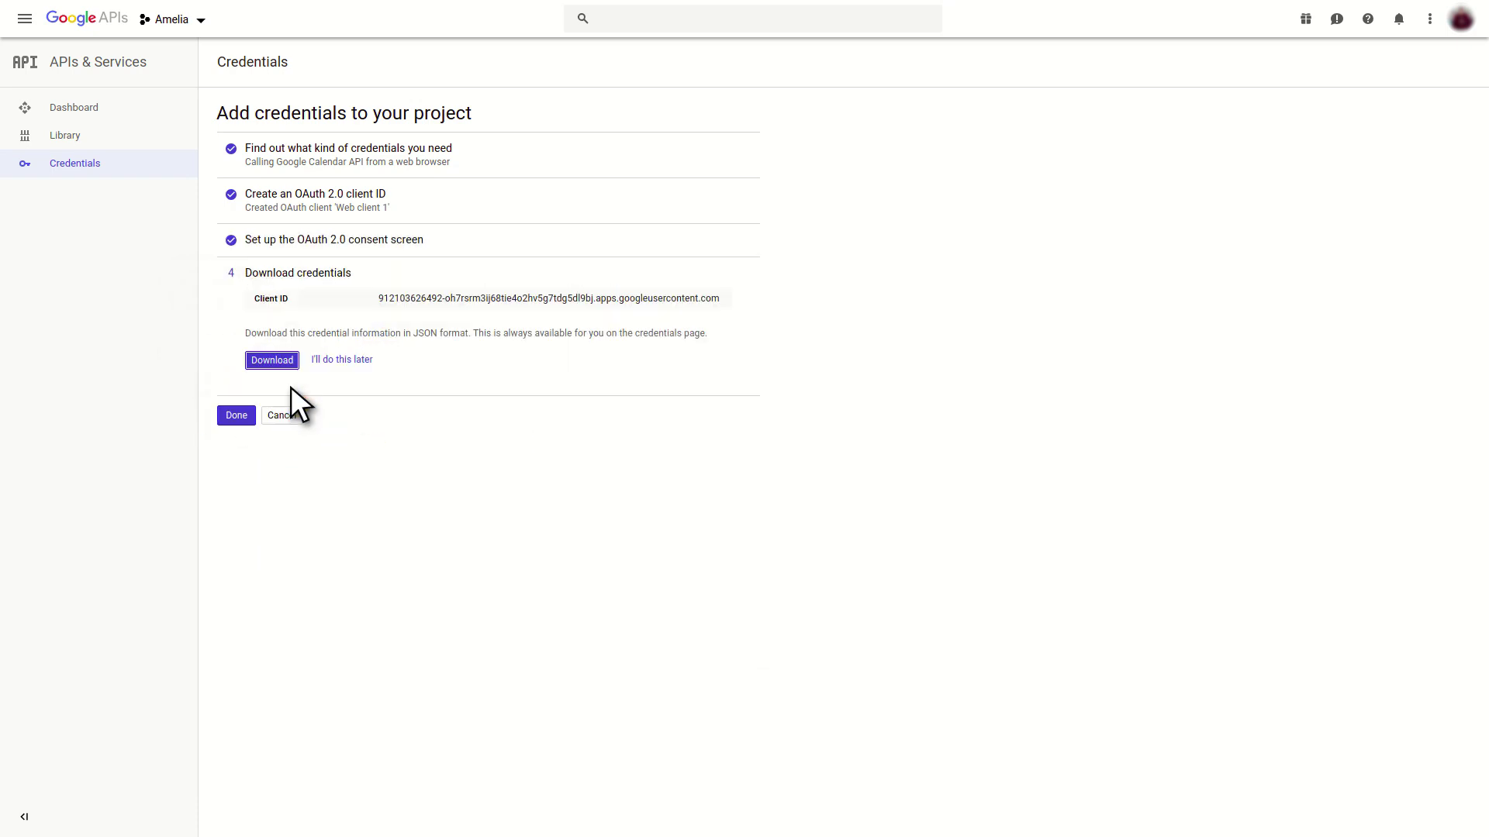
pyautogui.click(361, 363)
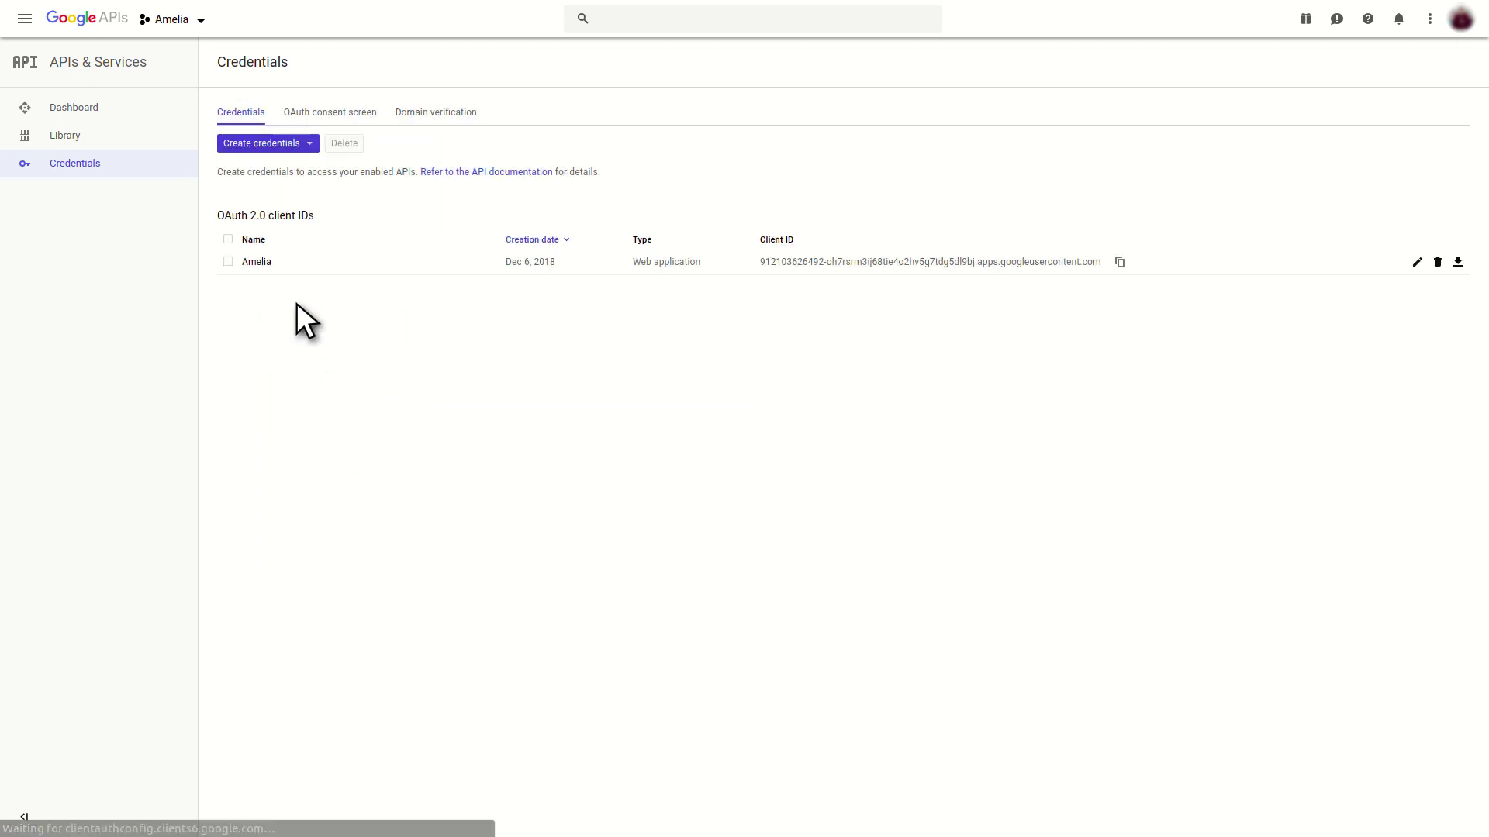
# Copy the client ID of the Amelia OAuth client into the Client ID field of Amelia's Google Calendar settings.
pyautogui.click(264, 263)
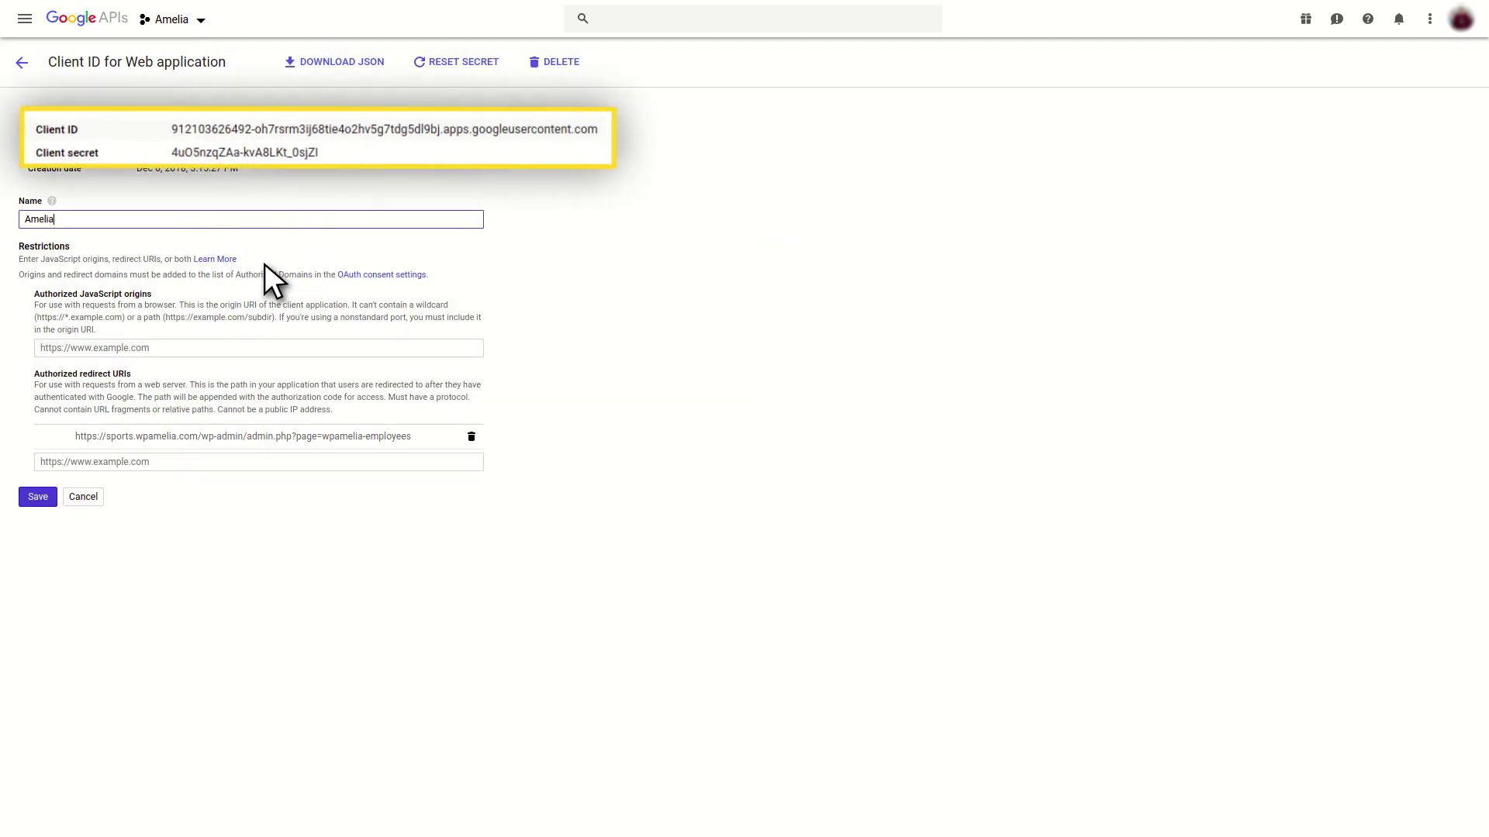
pyautogui.tripleClick(575, 130)
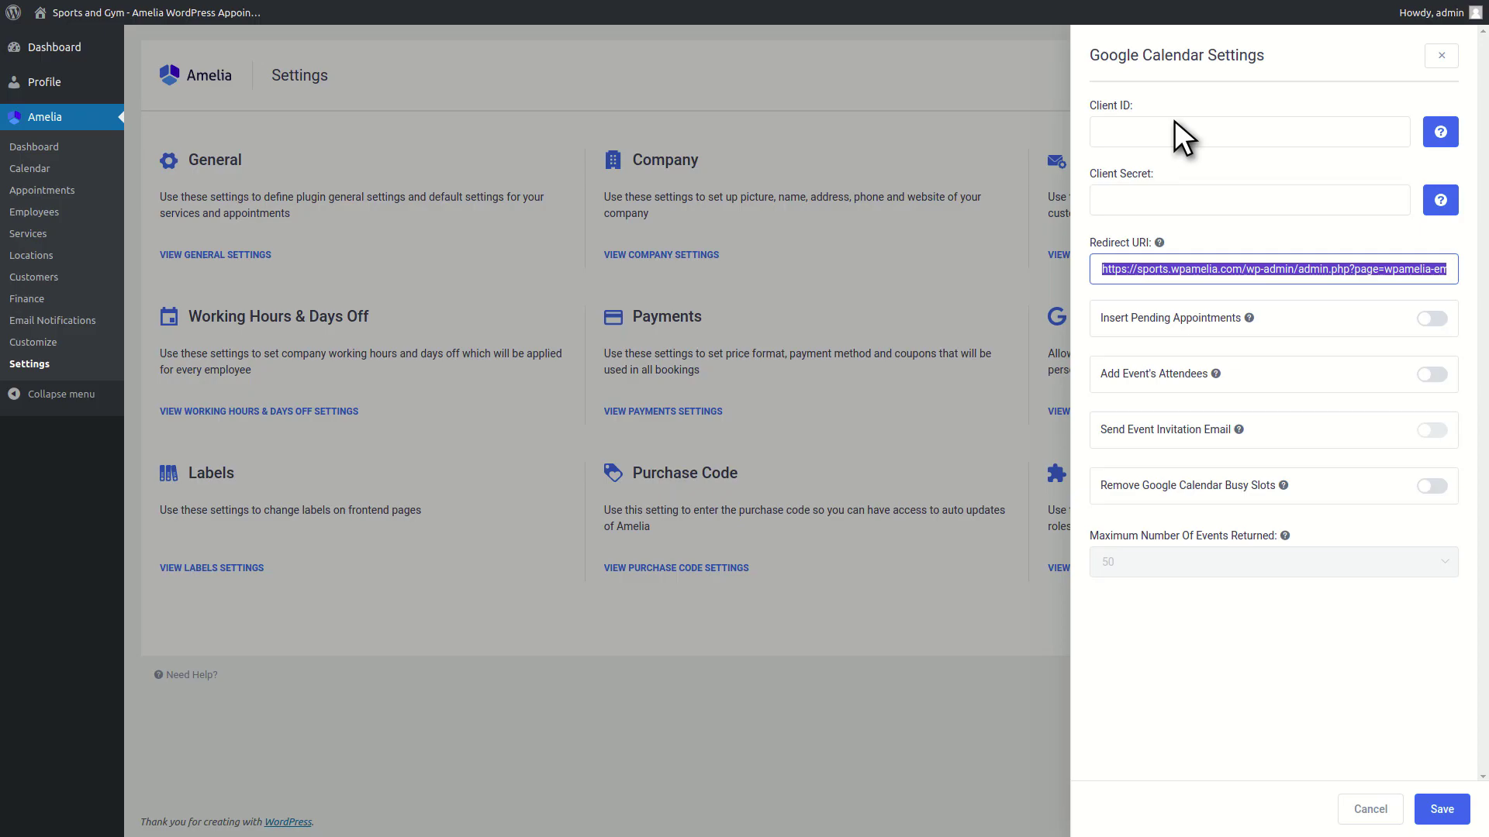
pyautogui.click(1362, 140)
pyautogui.hotkey('ctrl', 'v')
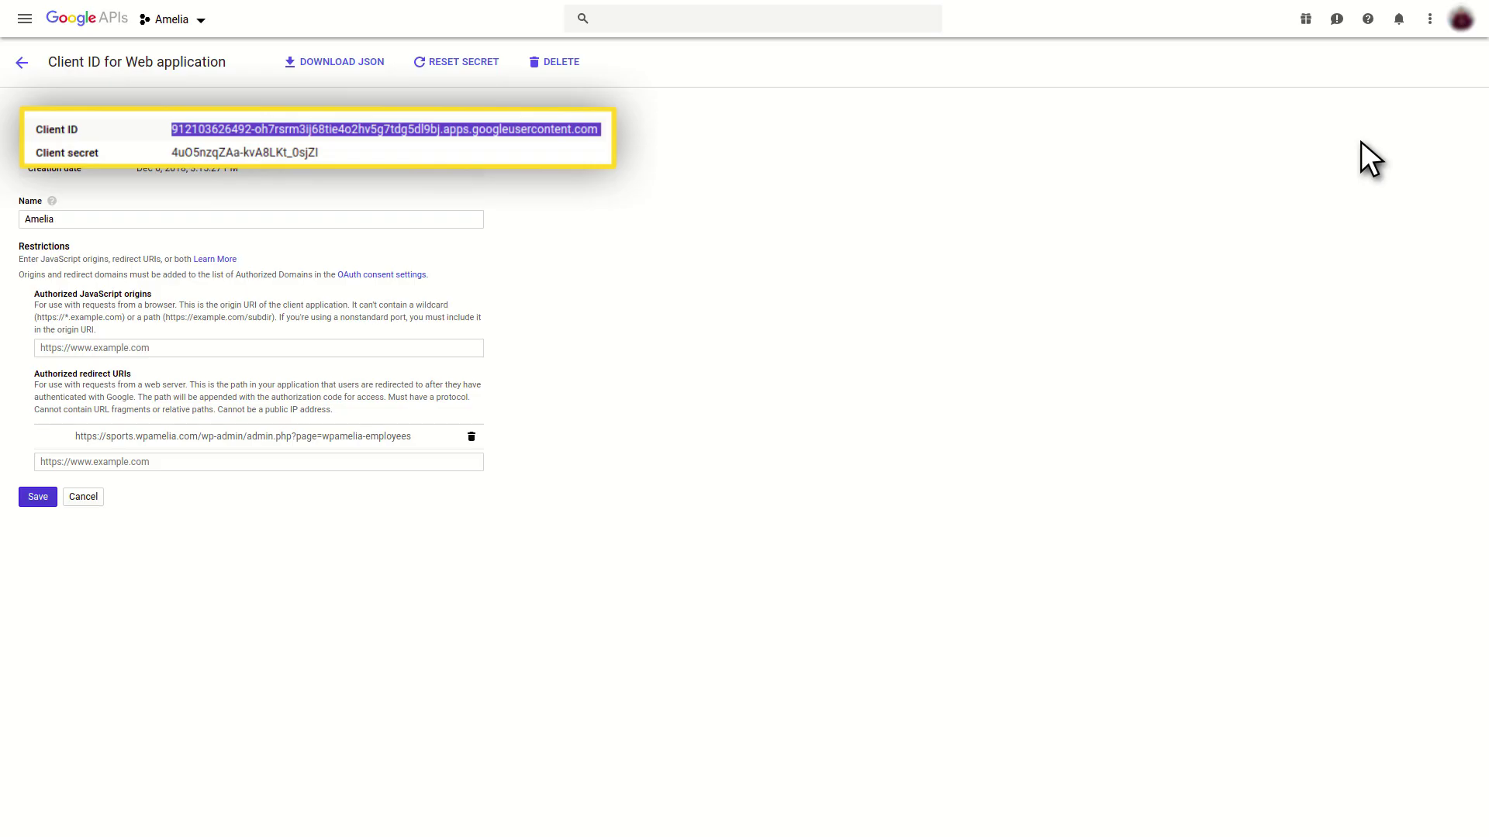
# Copy the OAuth client's client secret into the Client Secret field of Amelia's Google Calendar settings.
pyautogui.click(741, 176)
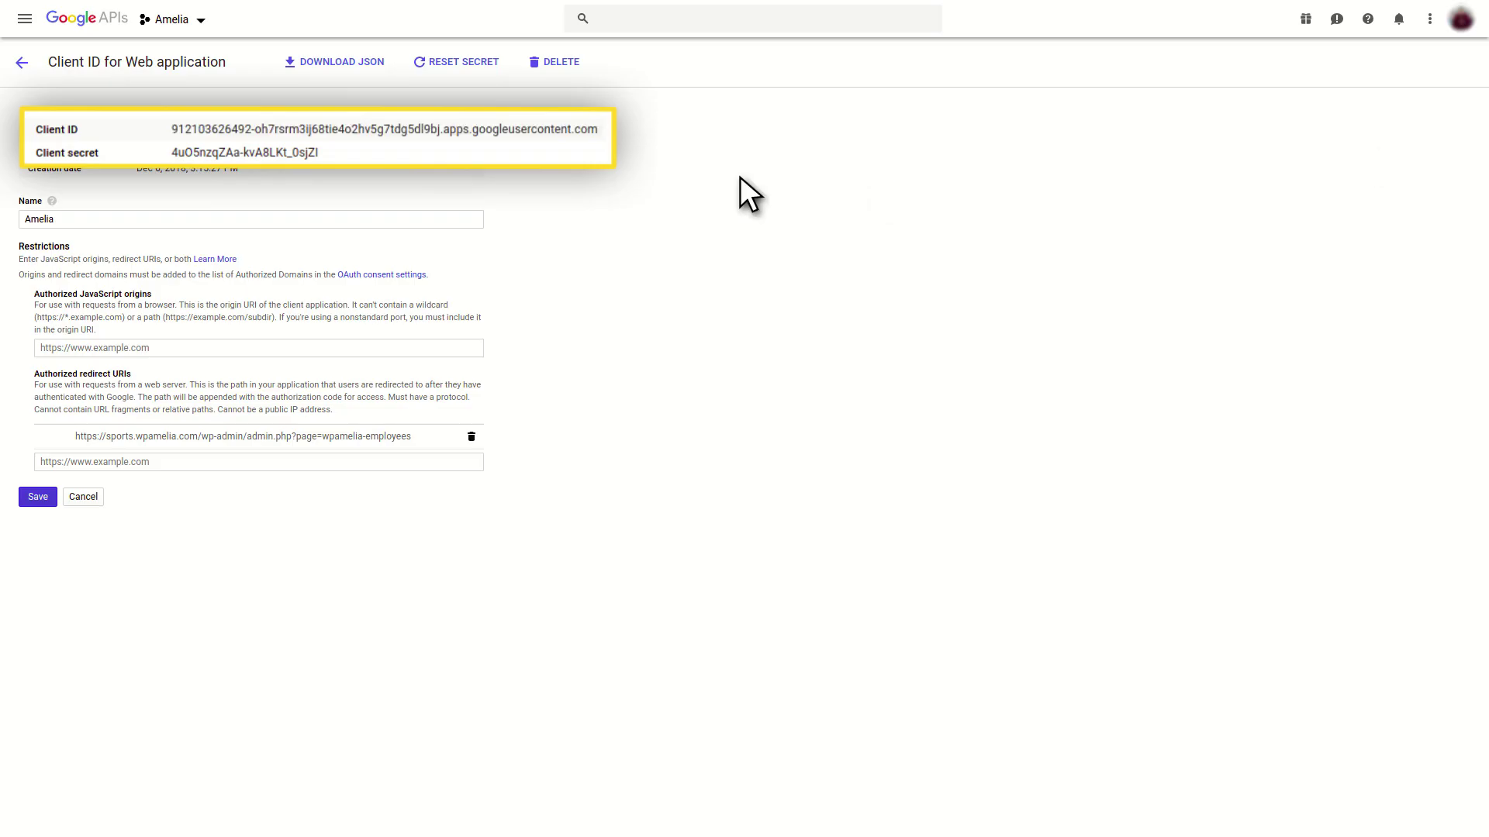
pyautogui.tripleClick(315, 151)
pyautogui.hotkey('ctrl', 'c')
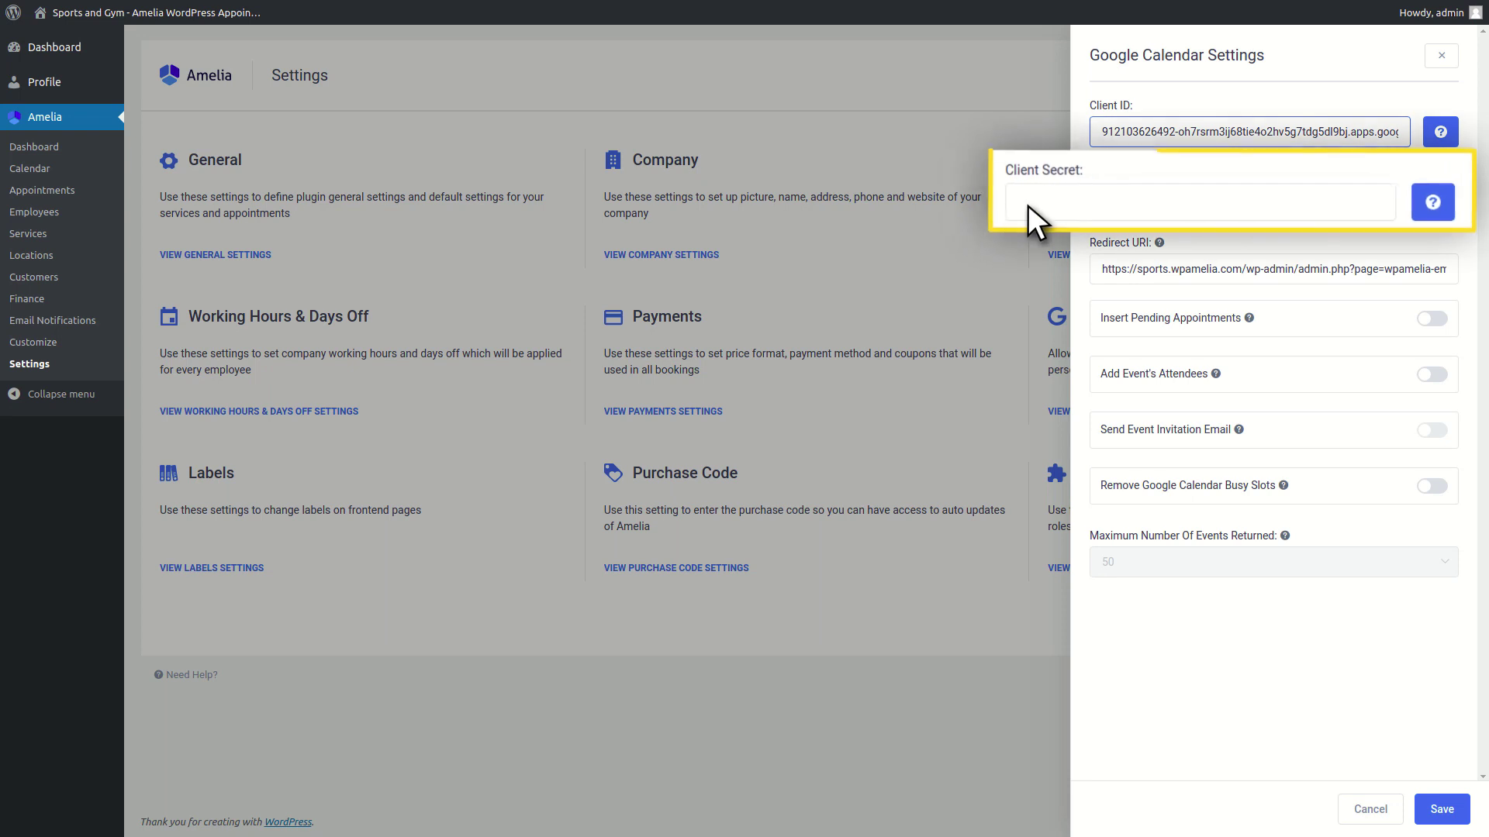
pyautogui.click(1043, 206)
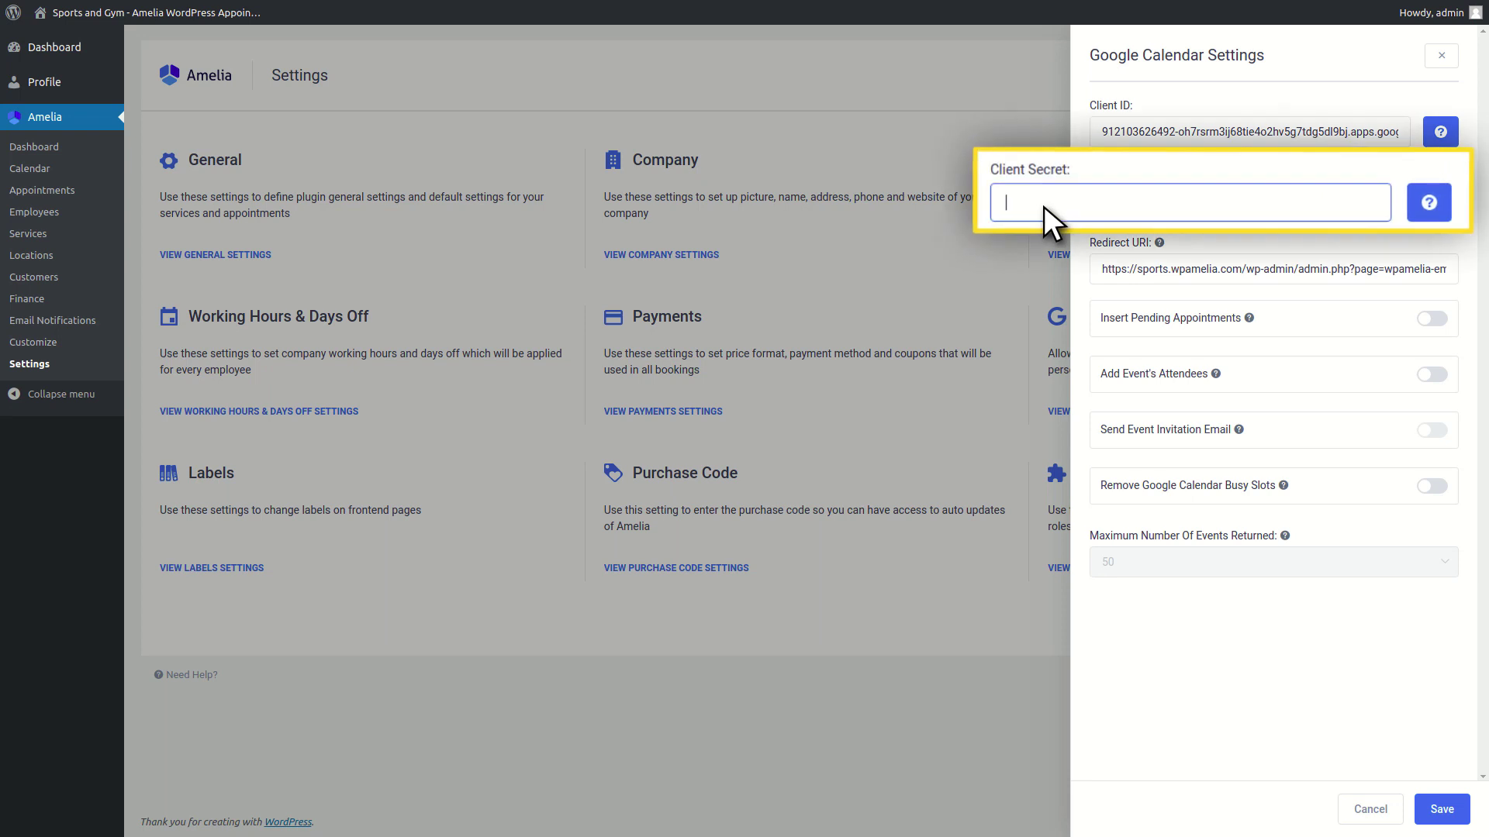
pyautogui.hotkey('ctrl', 'v')
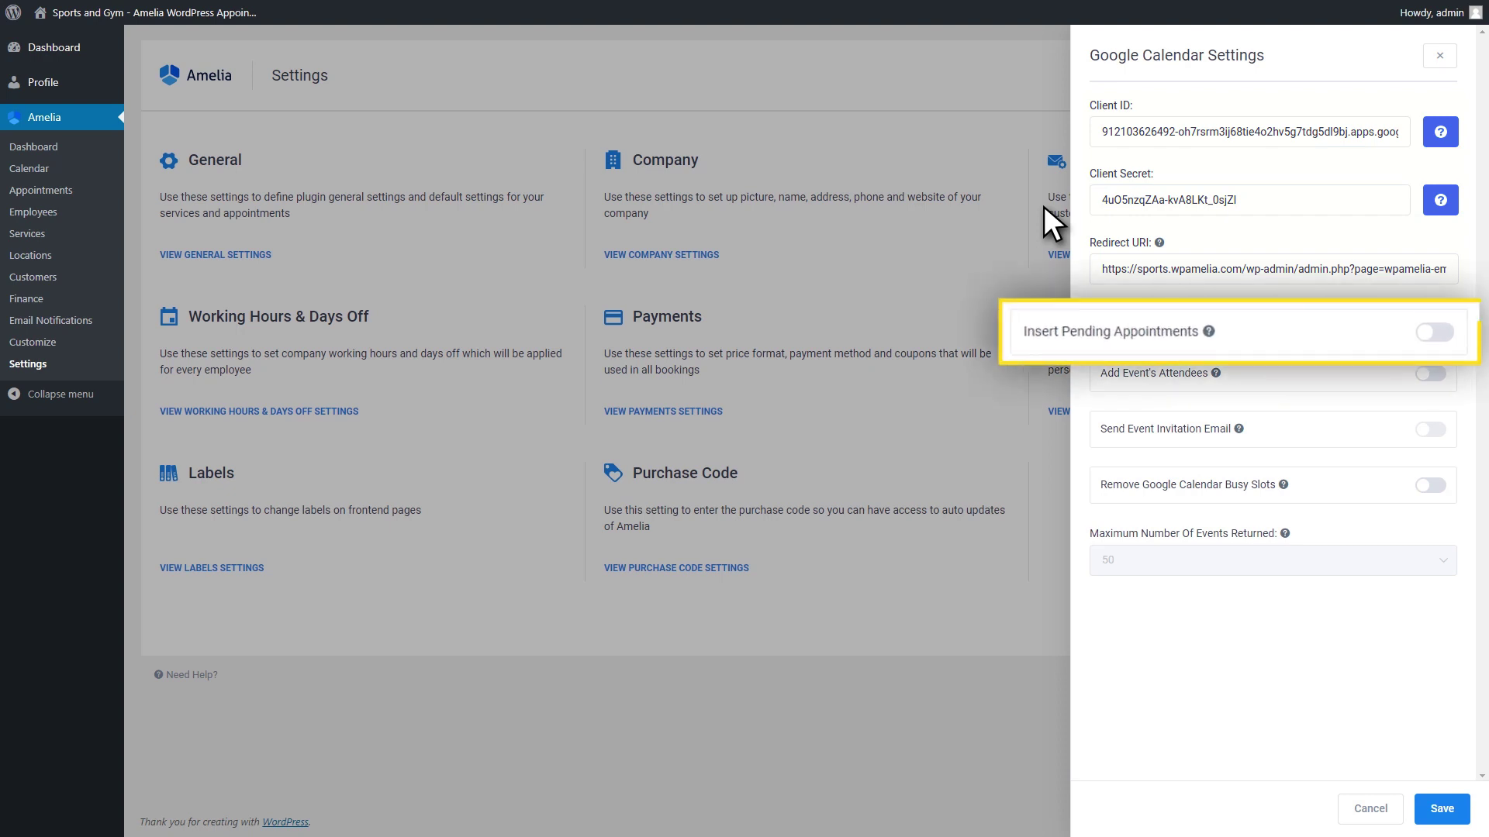
# Enable Insert Pending Appointments, Add Event's Attendees, Send Event Invitation Email and Remove Google Calendar Busy Slots, keeping the maximum events returned at 50.
pyautogui.click(1438, 335)
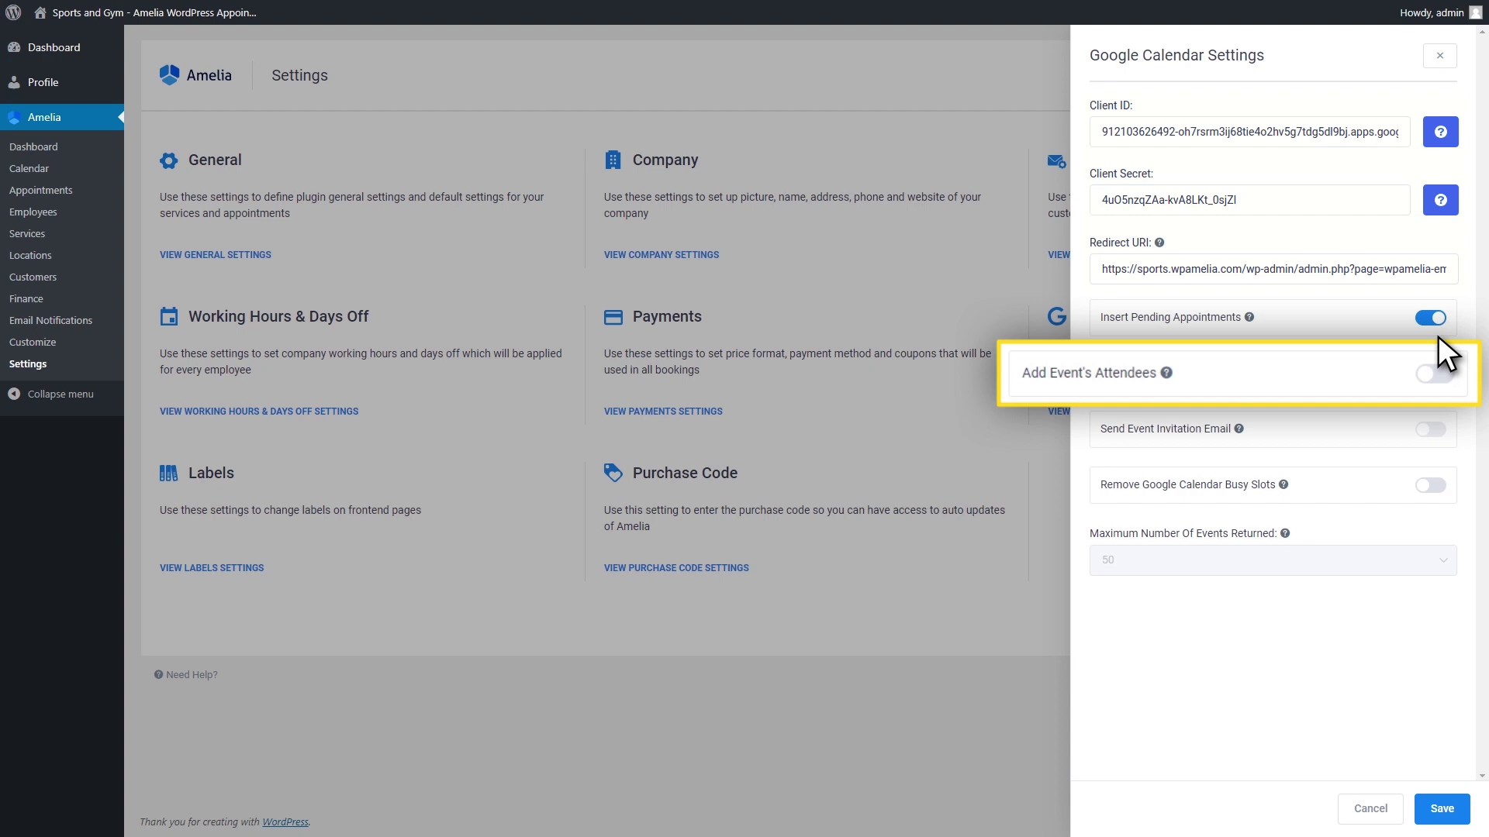
pyautogui.click(1437, 372)
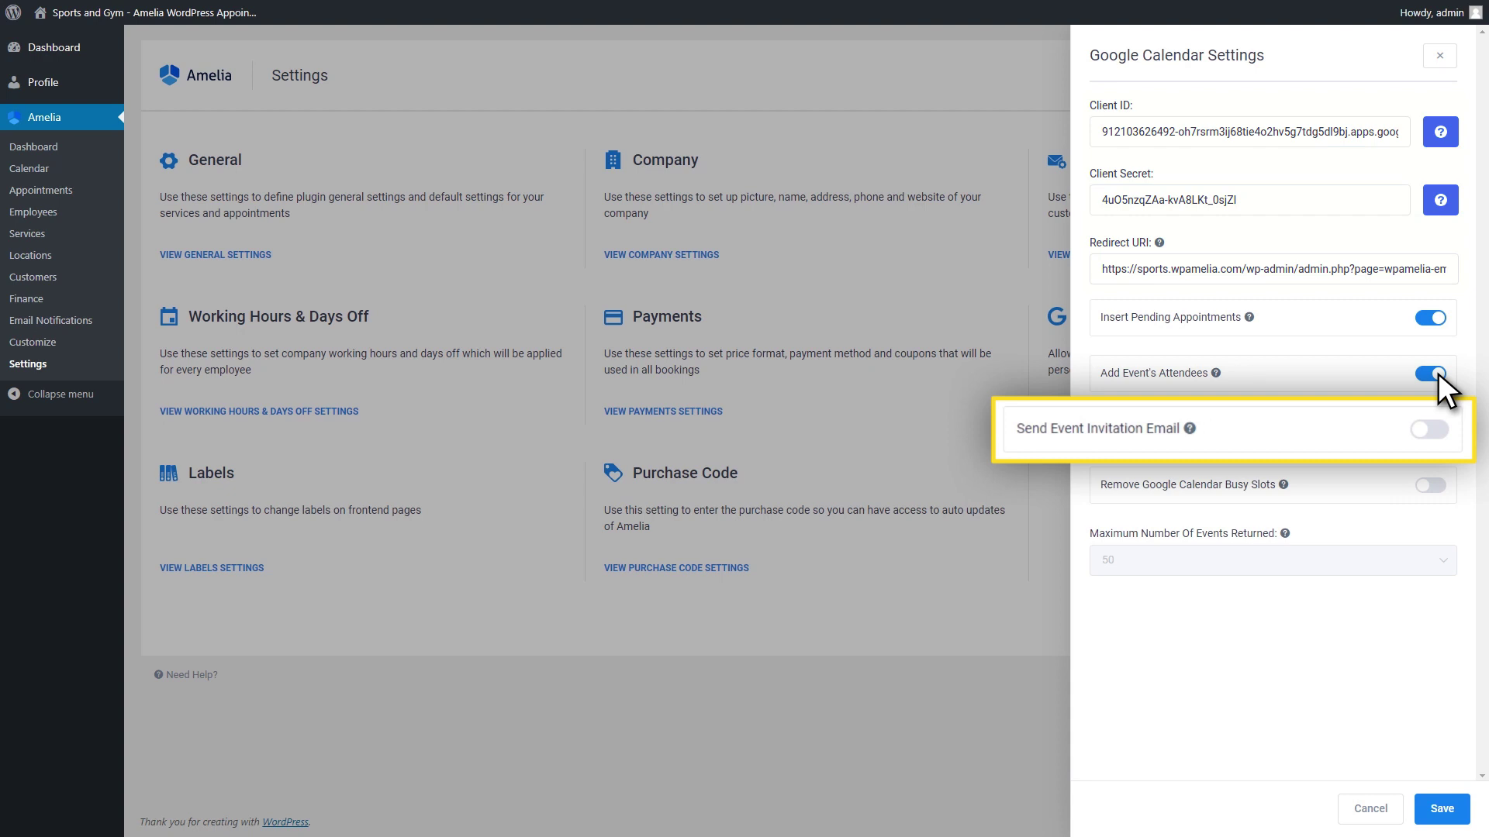
pyautogui.click(1438, 429)
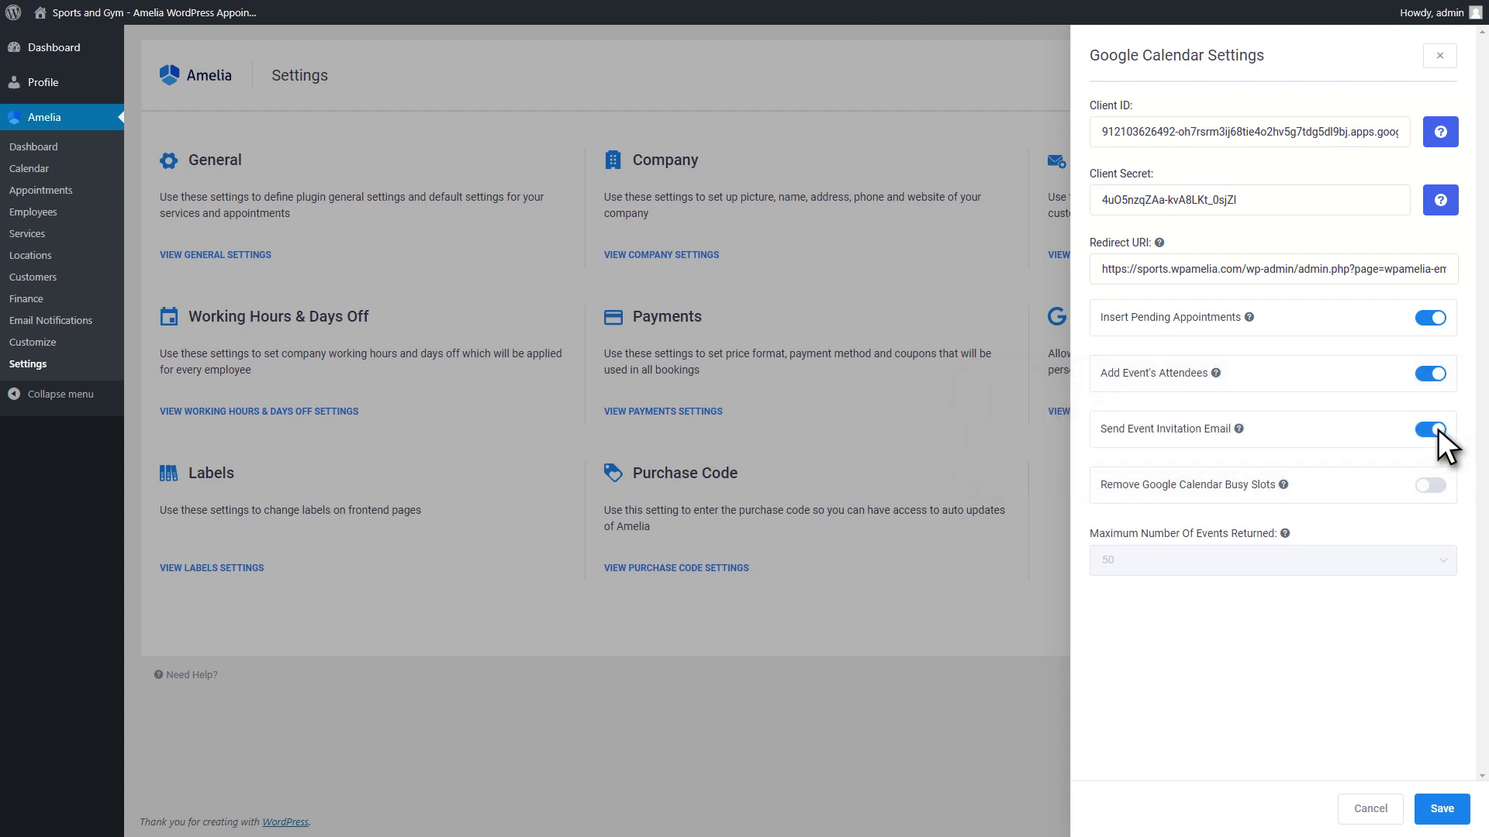
pyautogui.click(1433, 485)
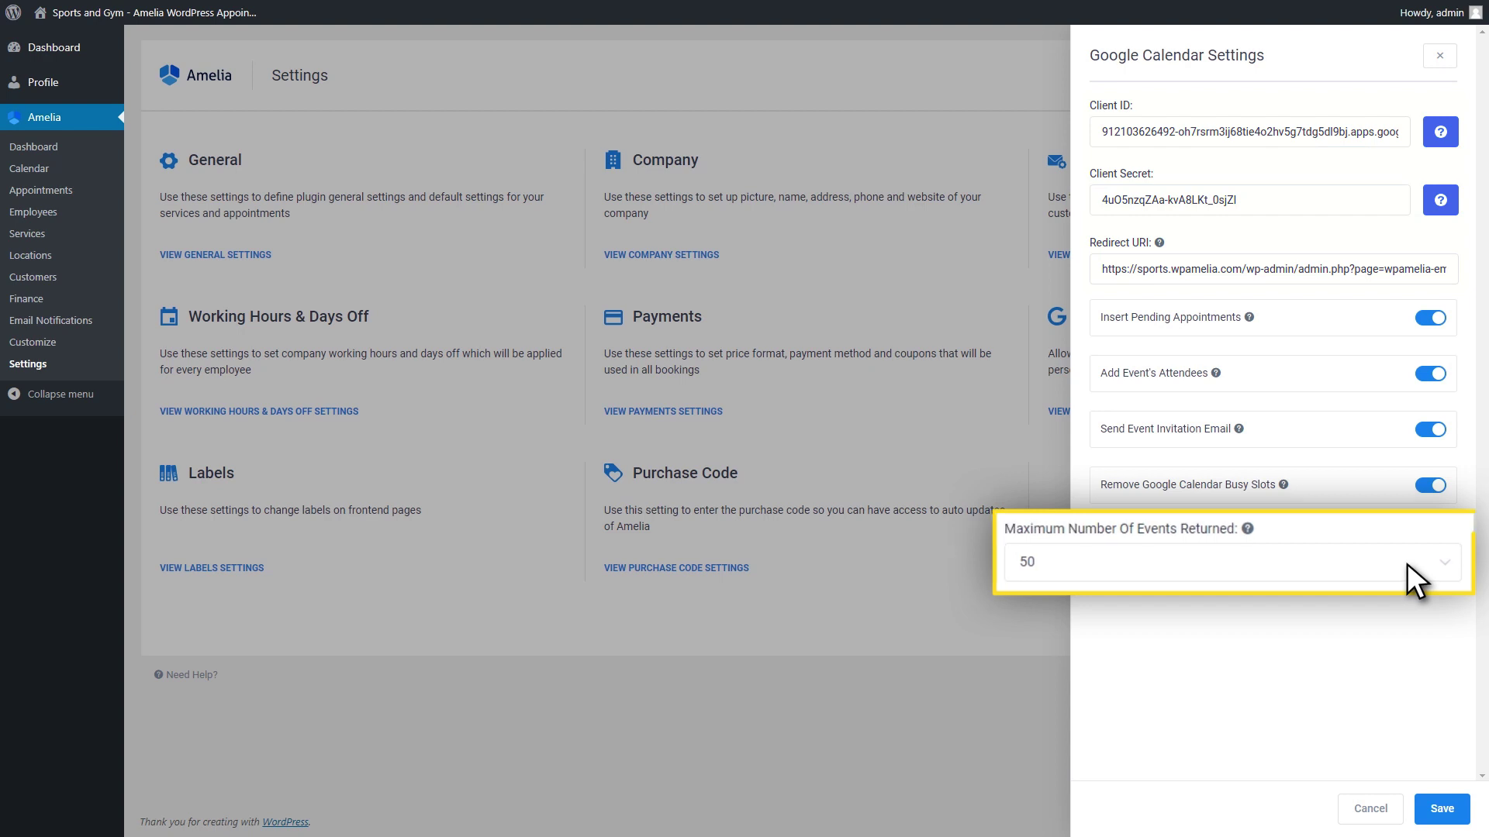
pyautogui.press('Escape')
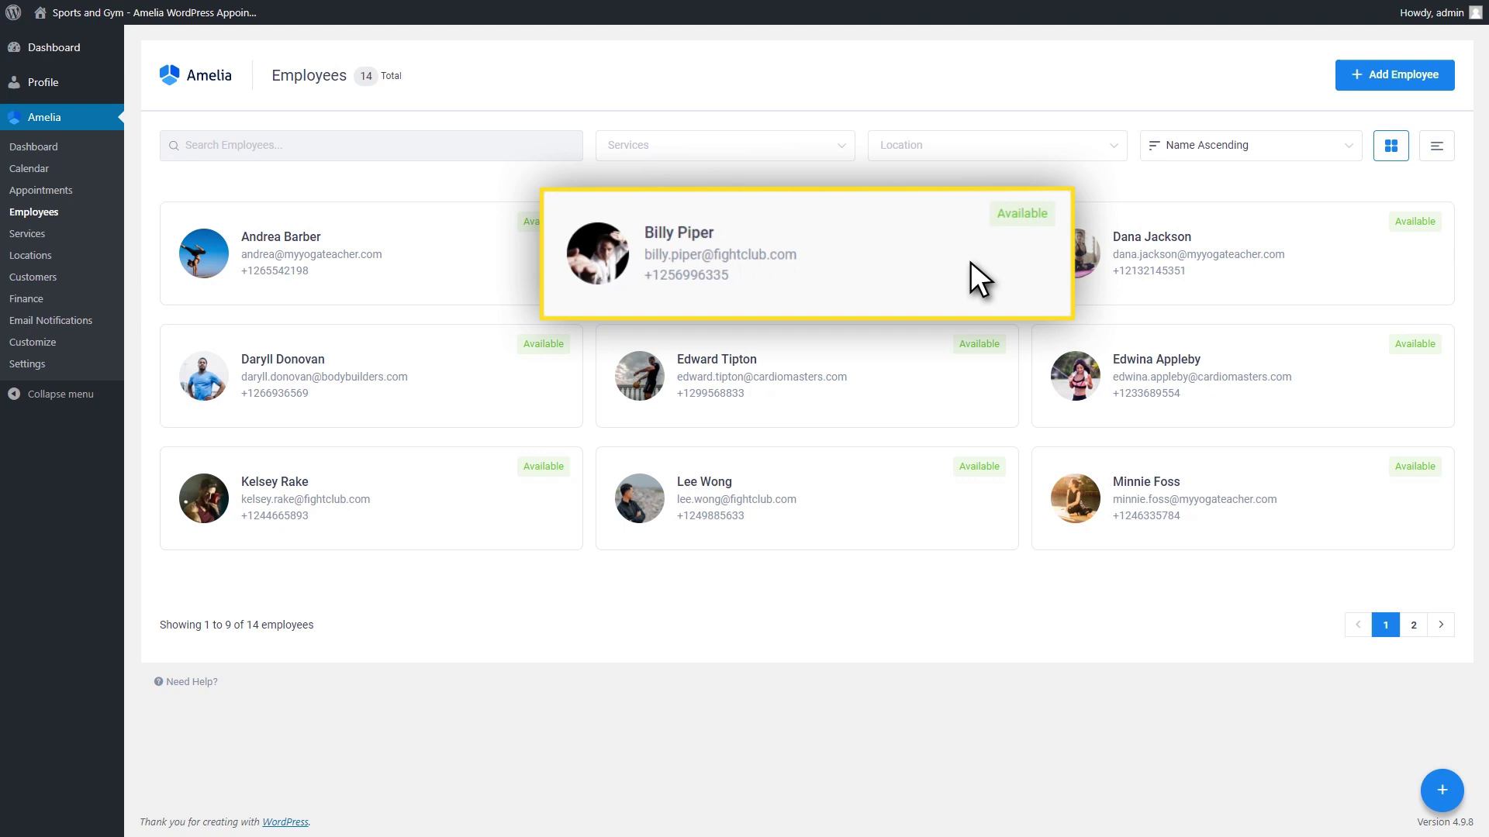
# Connect the second listed employee's profile to Google Calendar, signing in with the second Google account and allowing wpamelia.com access.
pyautogui.click(970, 262)
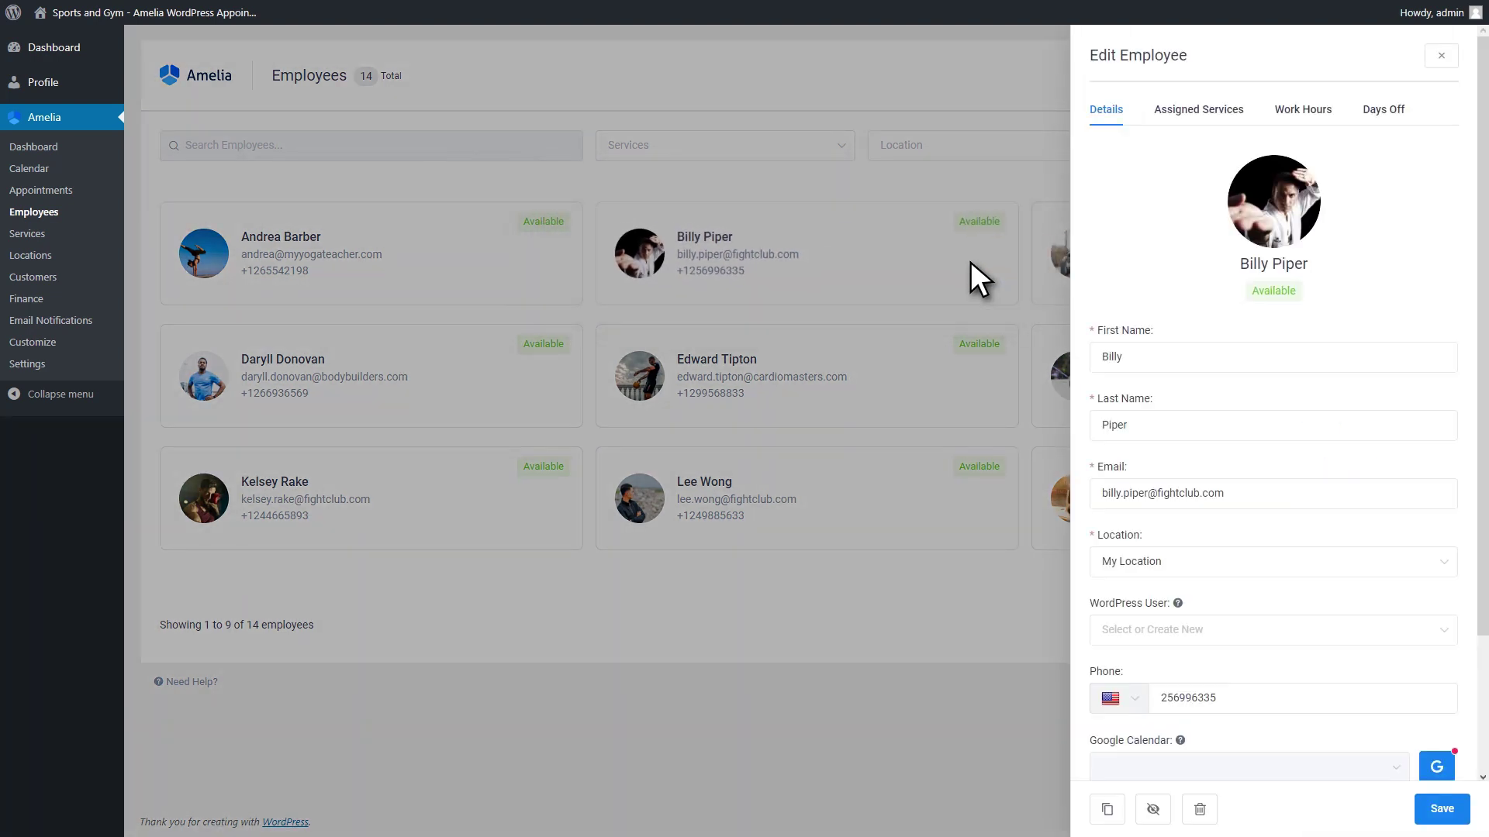
pyautogui.scroll(-2, 970, 261)
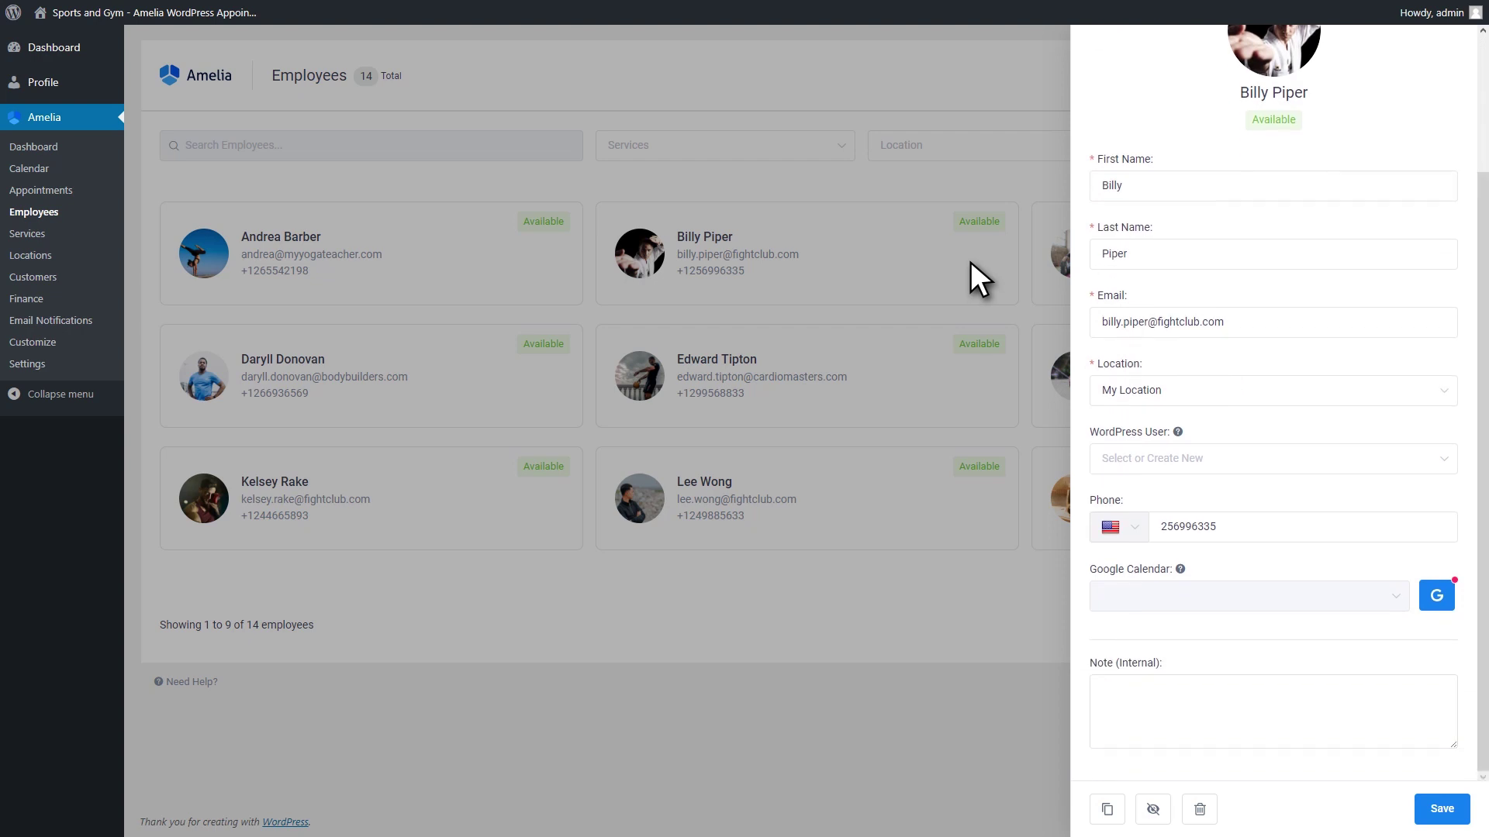
pyautogui.click(1444, 595)
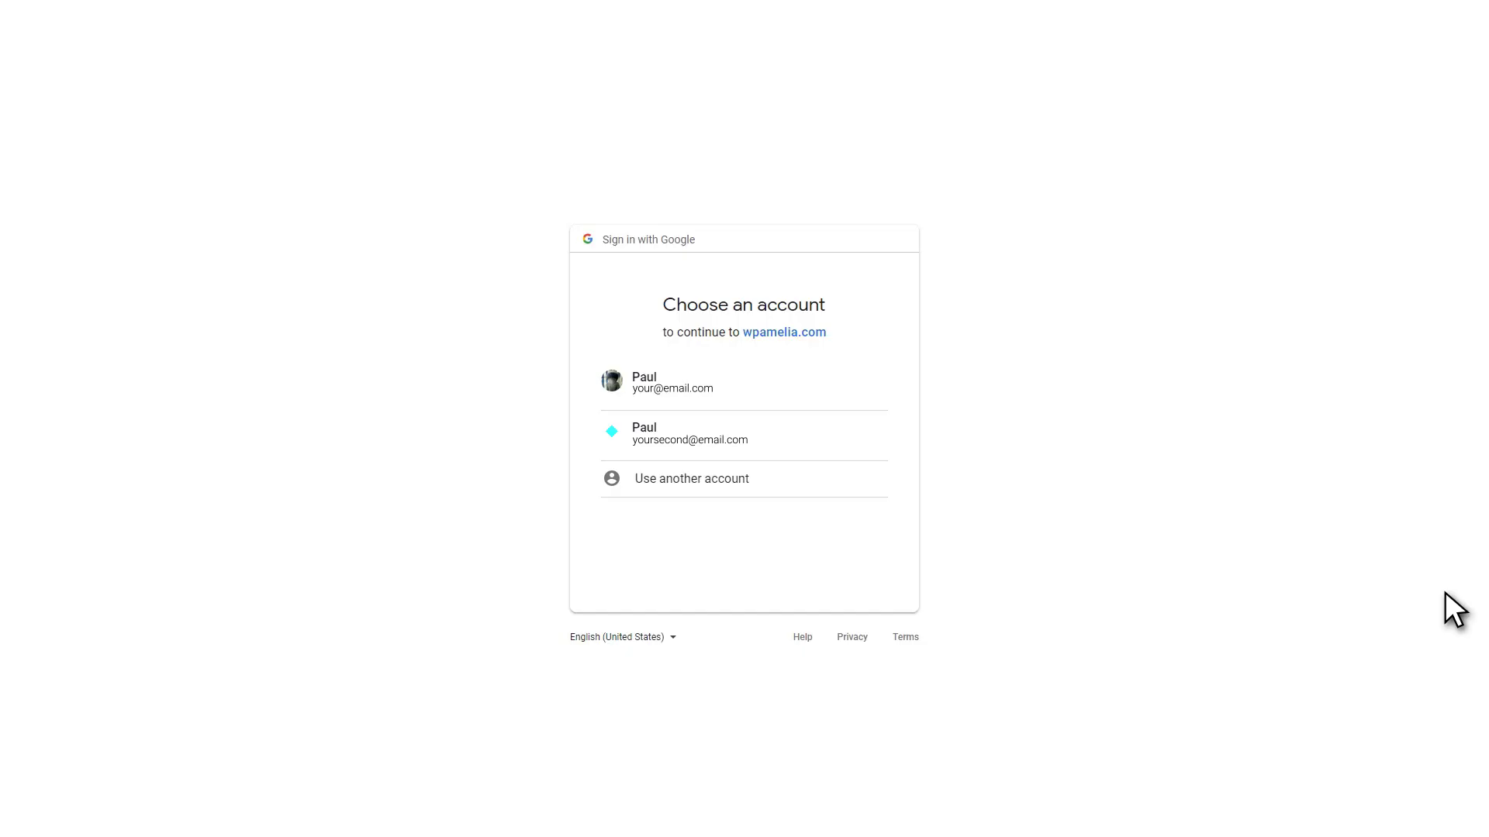
pyautogui.click(882, 441)
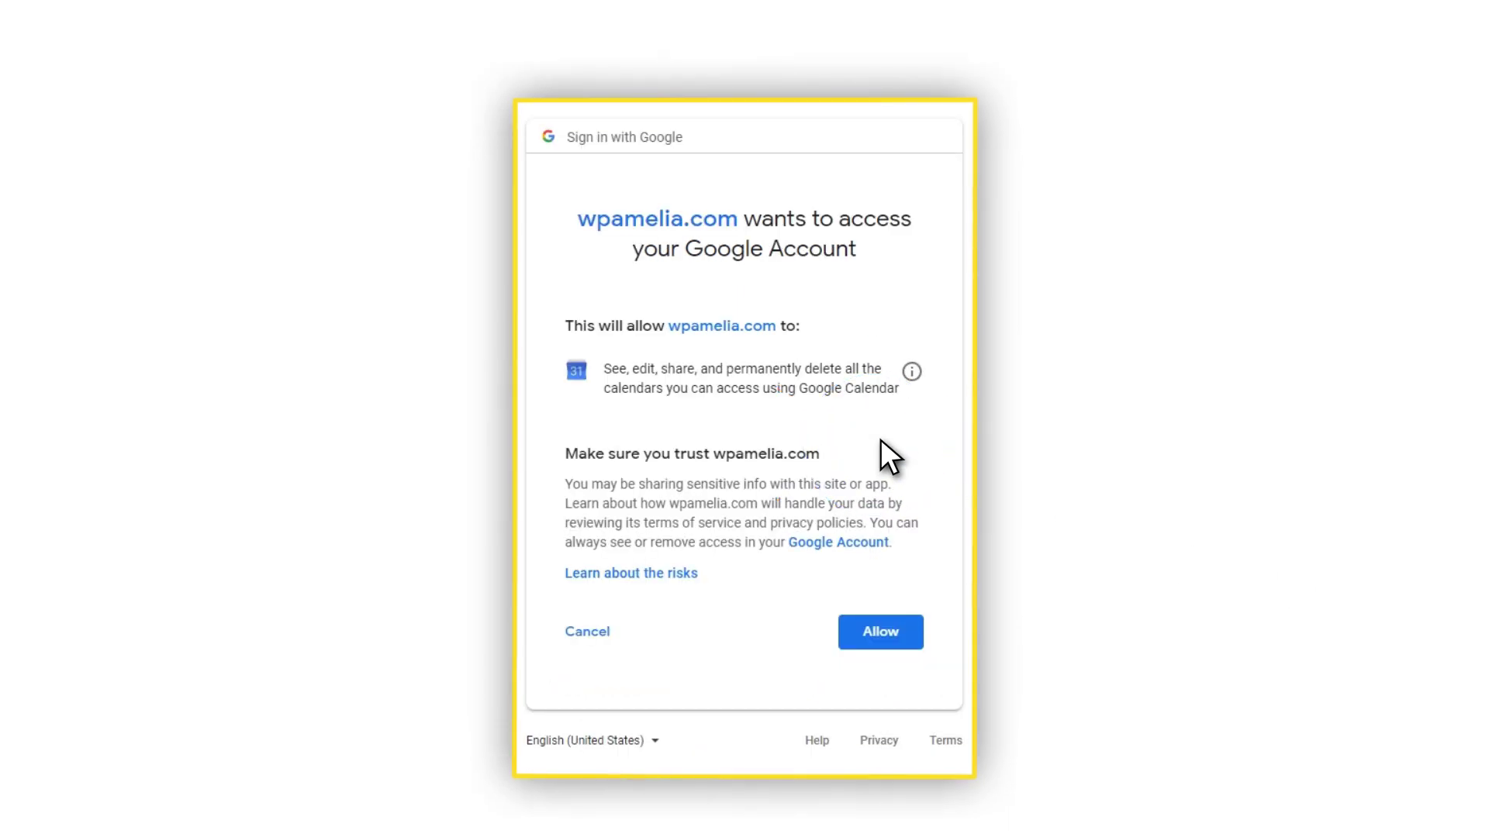
pyautogui.click(901, 631)
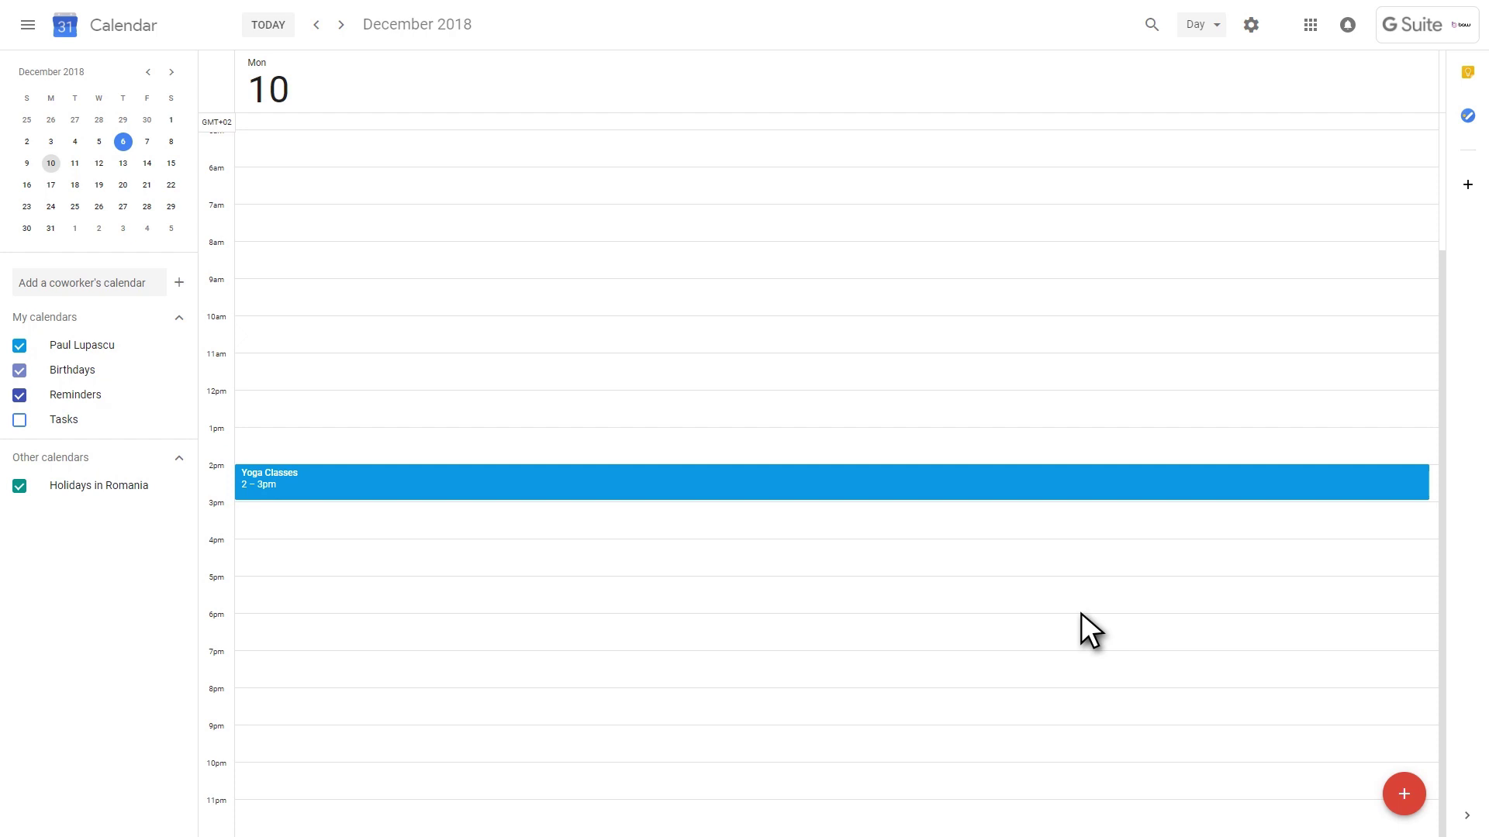
# Open the Yoga Classes event on December 10, 2018 in Google Calendar and set its availability to Busy.
pyautogui.doubleClick(325, 483)
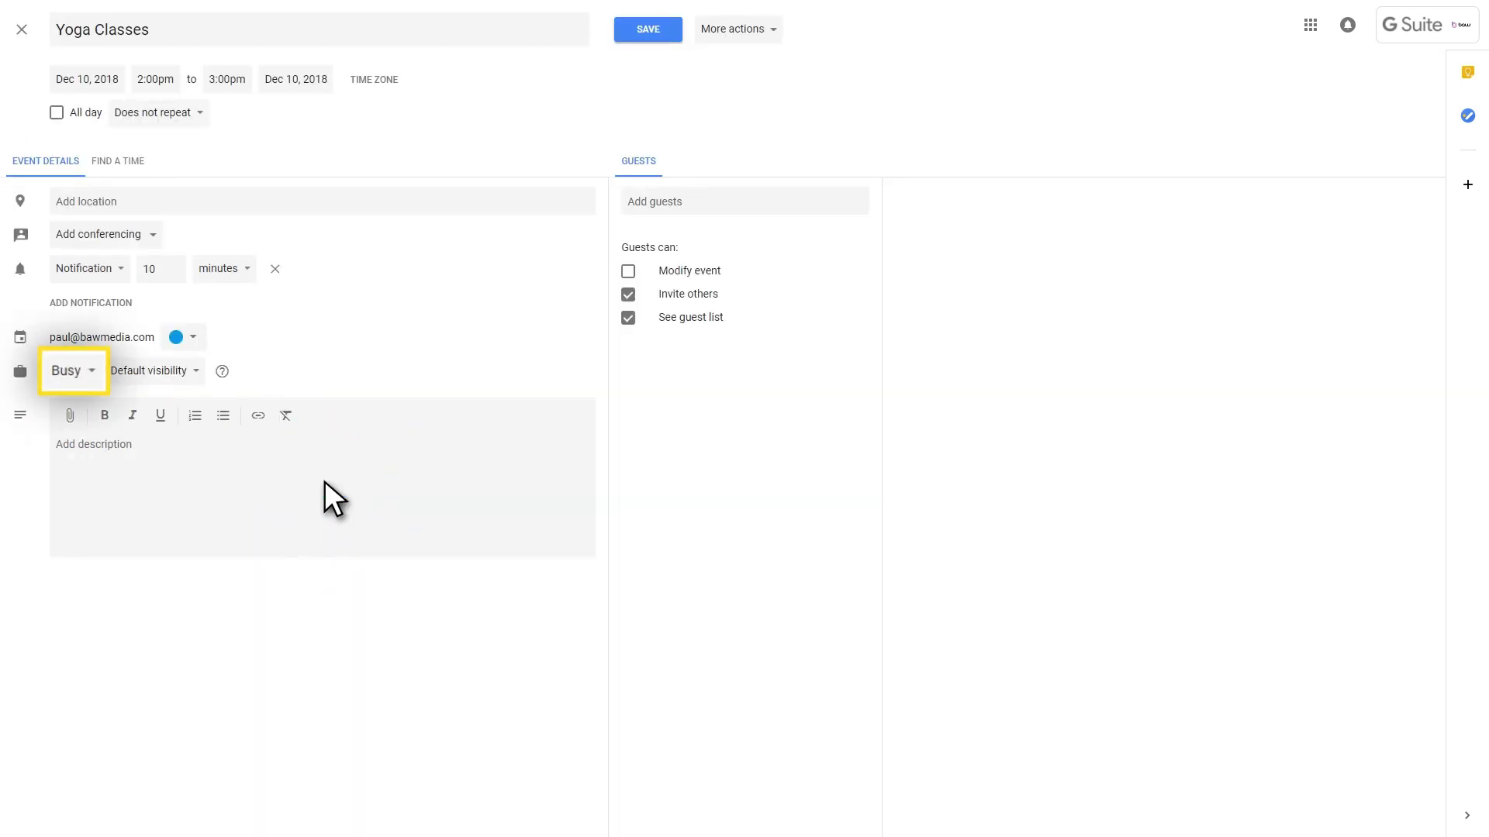
pyautogui.click(94, 369)
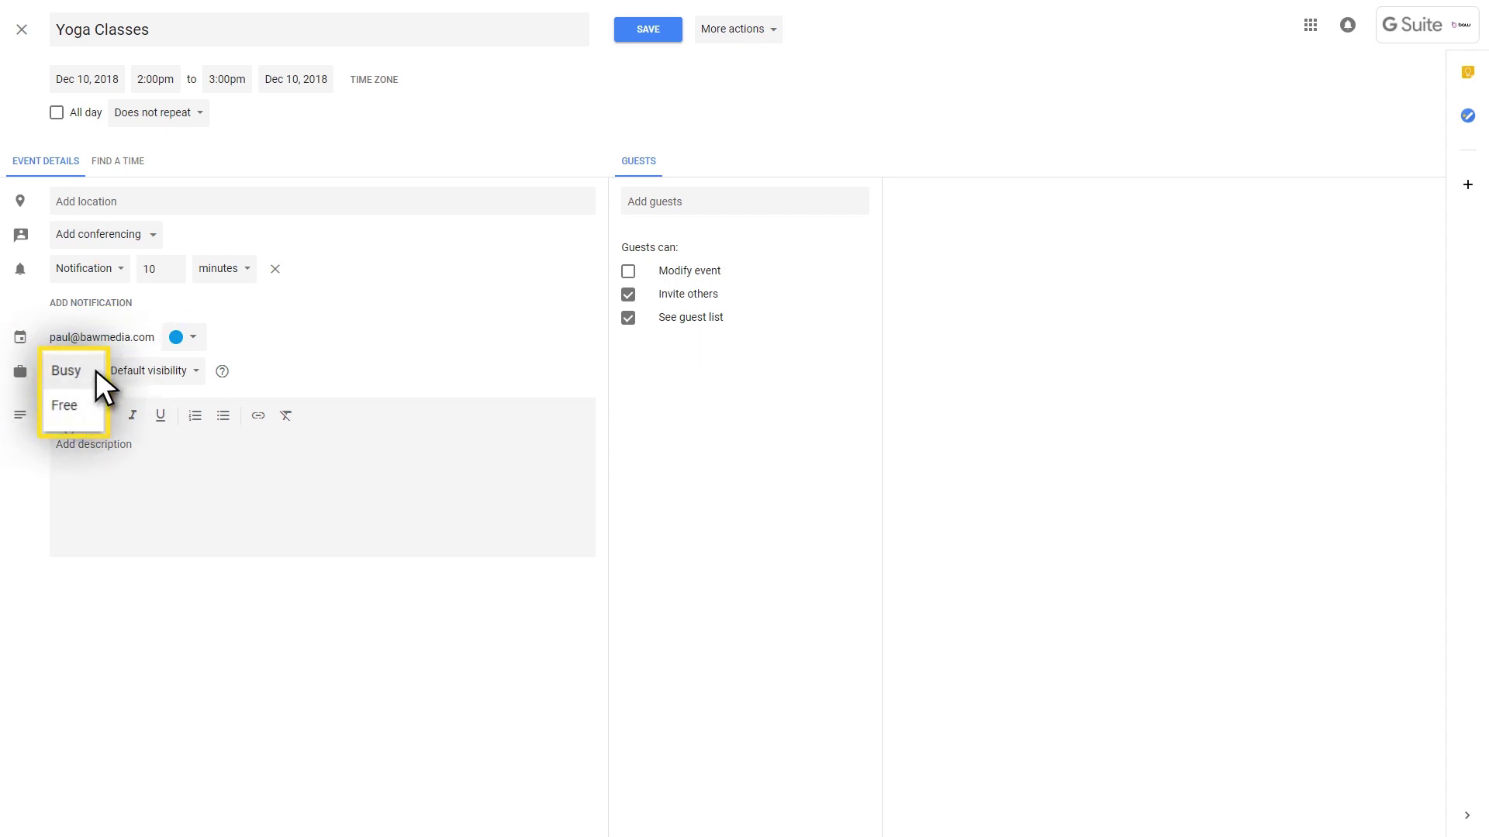
pyautogui.click(97, 369)
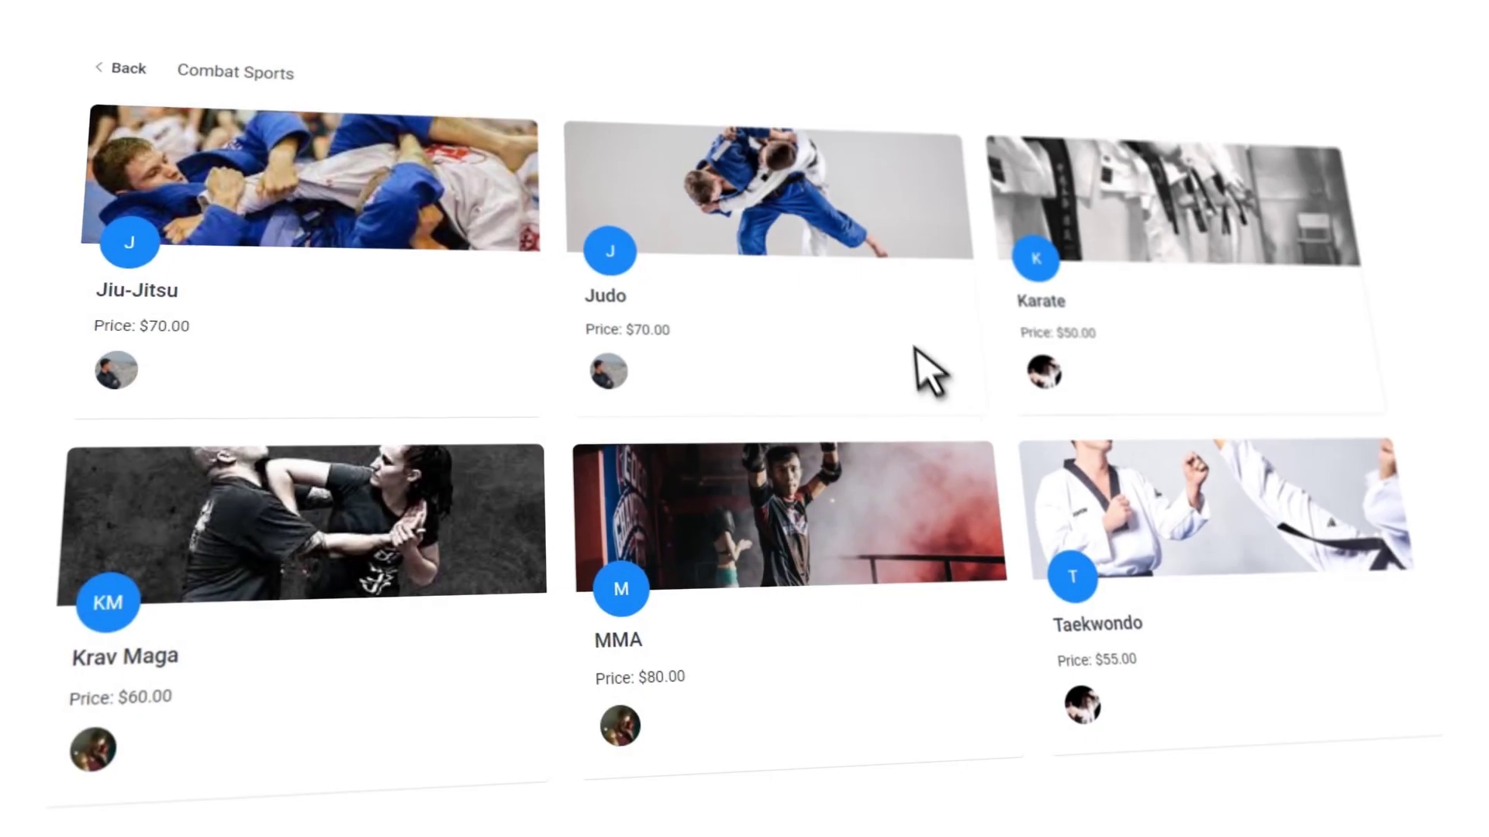
# Choose a specific employee instead of Any employee in the website's Book Appointment form.
pyautogui.moveTo(919, 352)
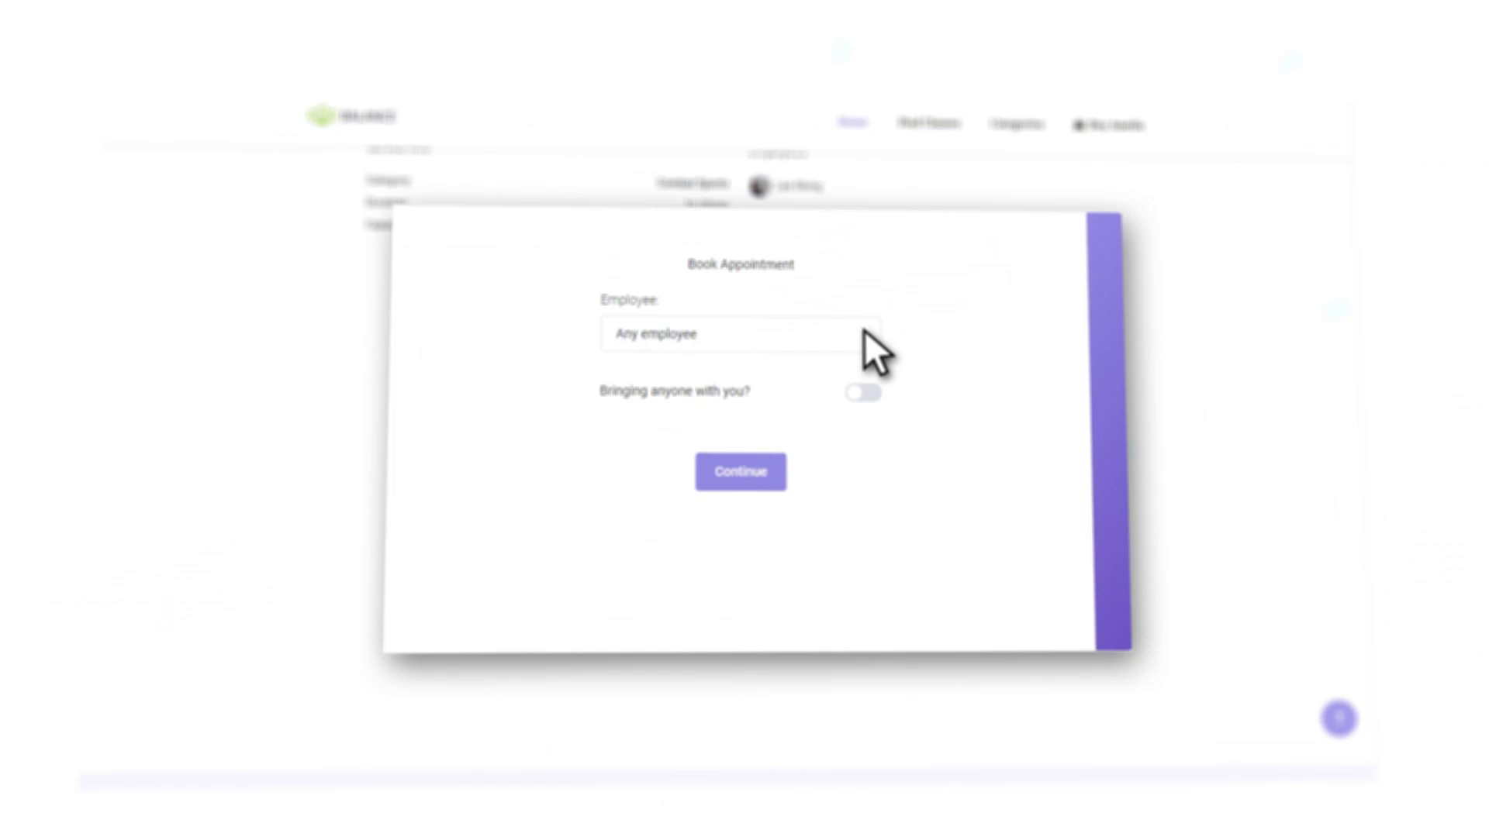
pyautogui.click(891, 406)
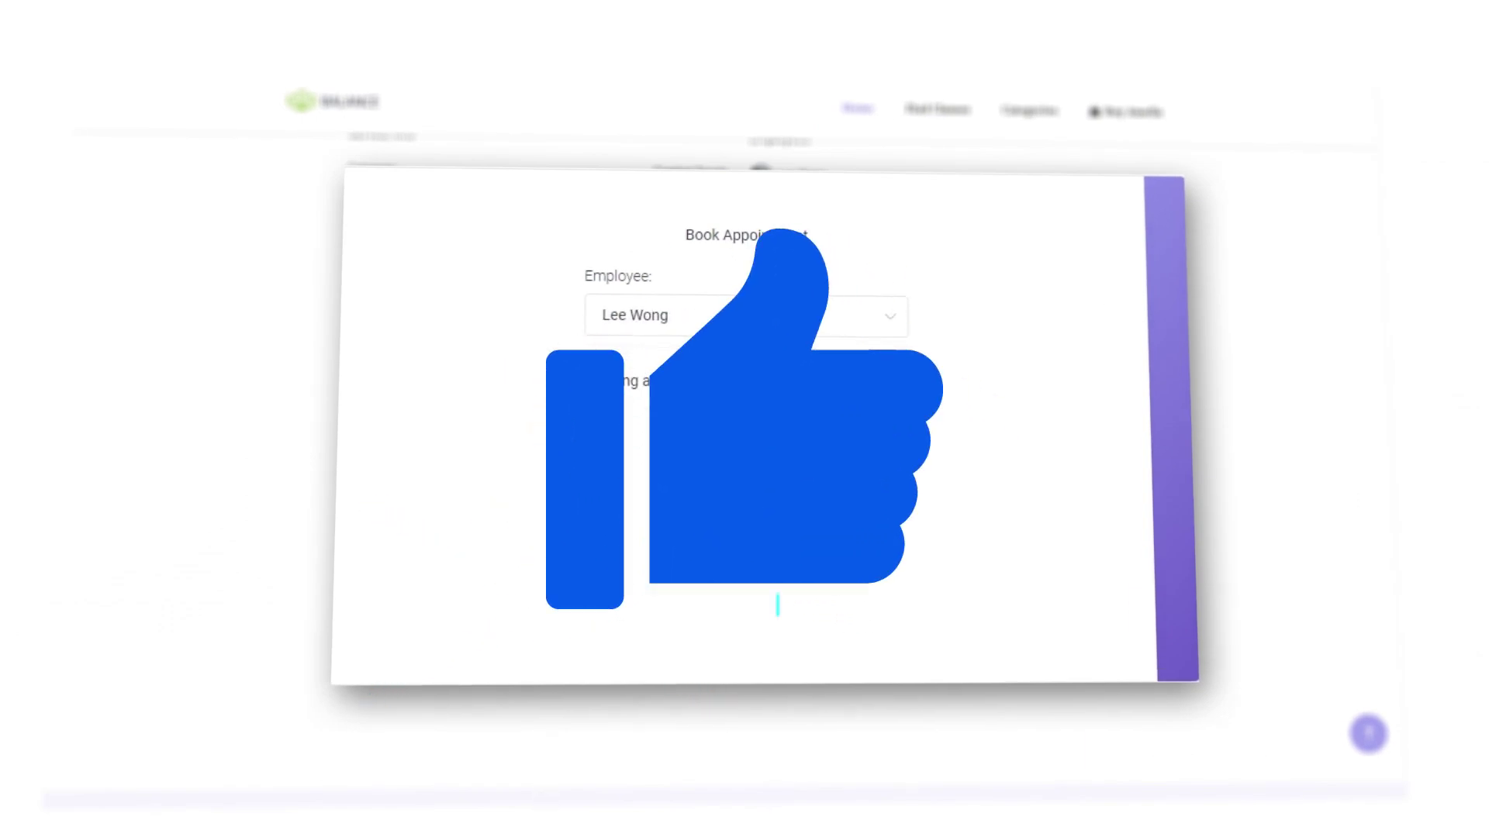